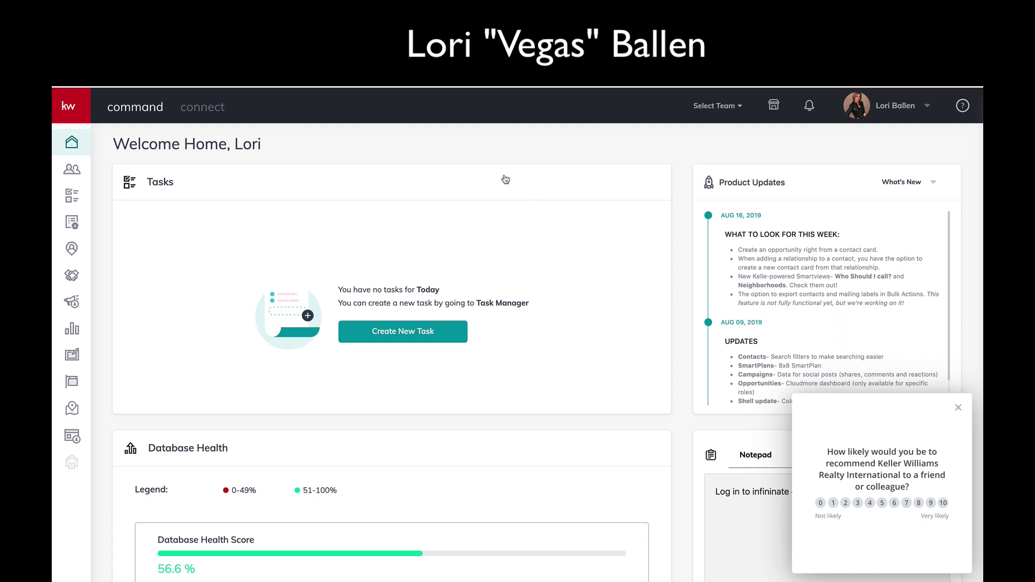
# Open Facebook in a new browser tab and go to your profile timeline.
pyautogui.hotkey('ctrl', 't')
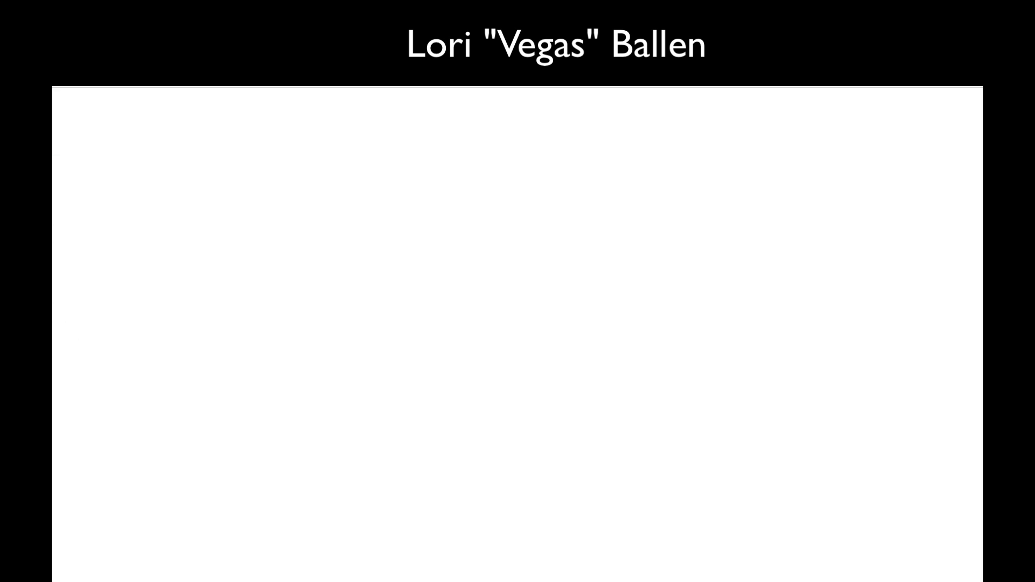
pyautogui.click(390, 309)
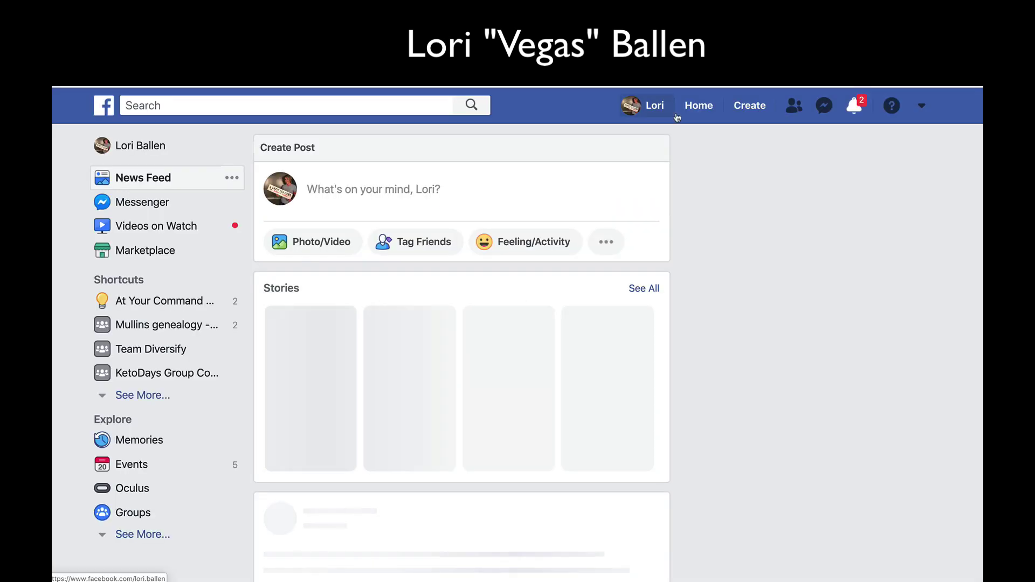
pyautogui.click(655, 105)
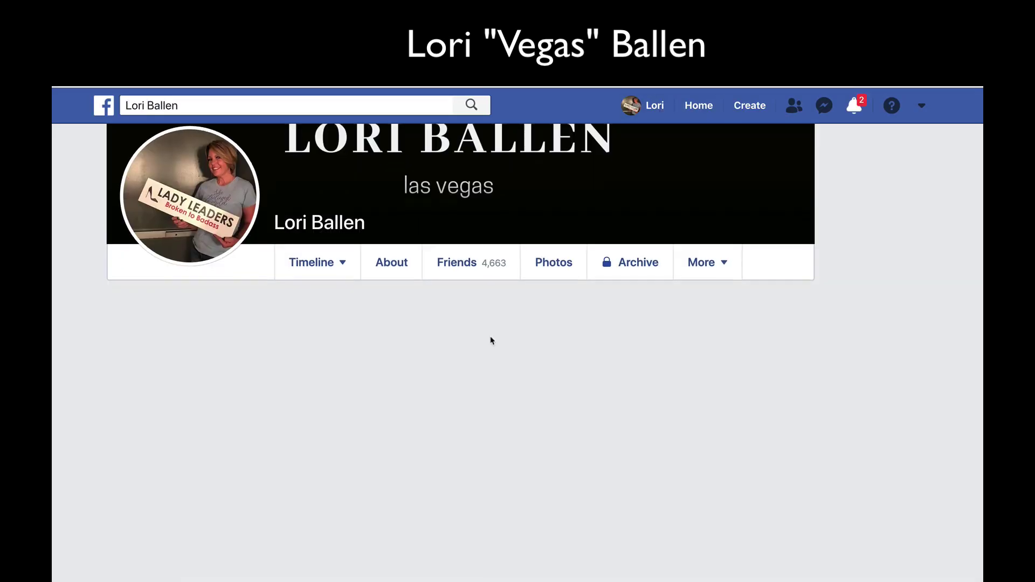
# Scroll the timeline and view the earlier client-testimonial image post up close.
pyautogui.scroll(-10, 492, 340)
pyautogui.scroll(-6, 492, 341)
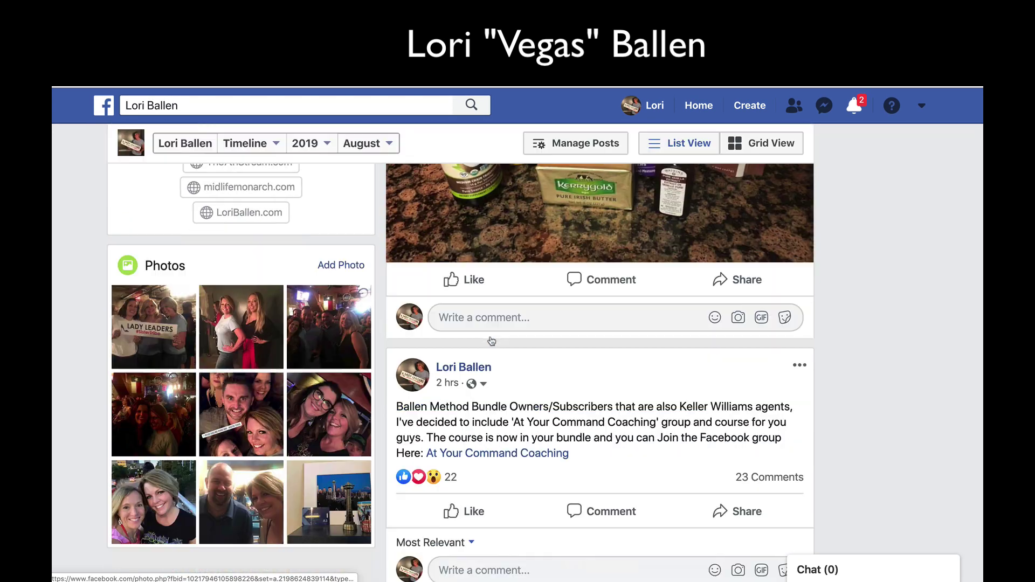
pyautogui.scroll(-12, 491, 341)
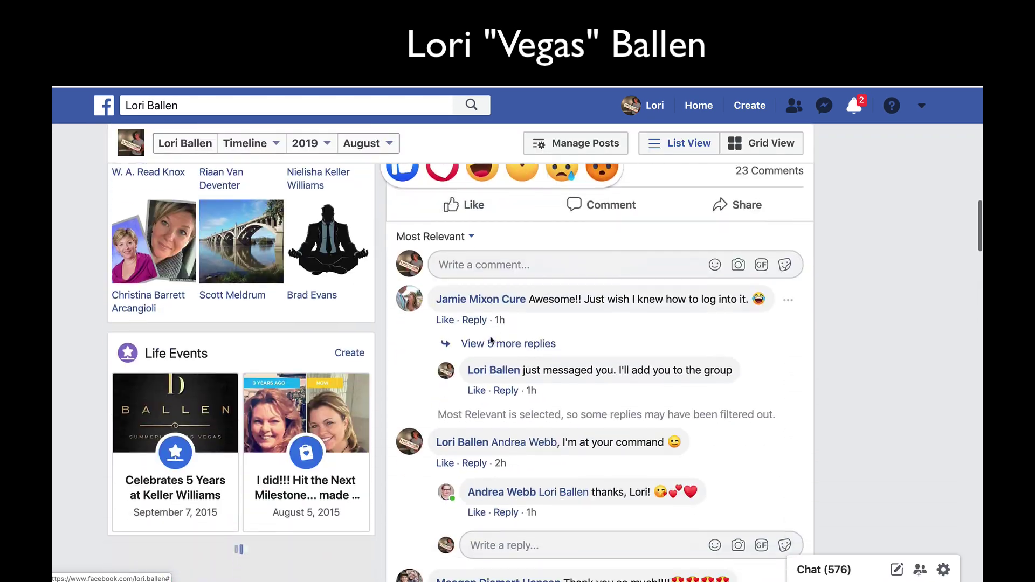
pyautogui.scroll(-2, 491, 341)
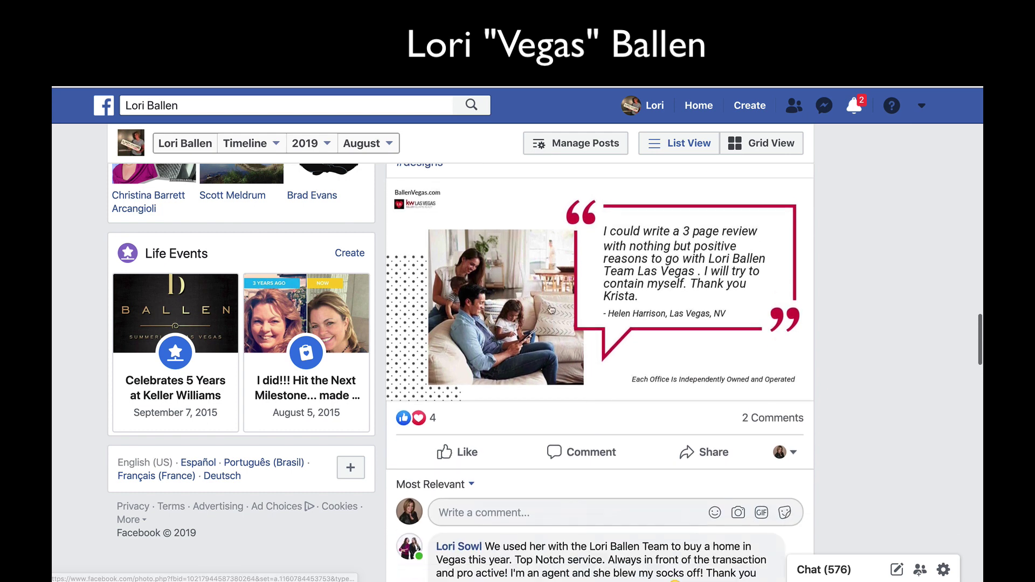
pyautogui.click(492, 340)
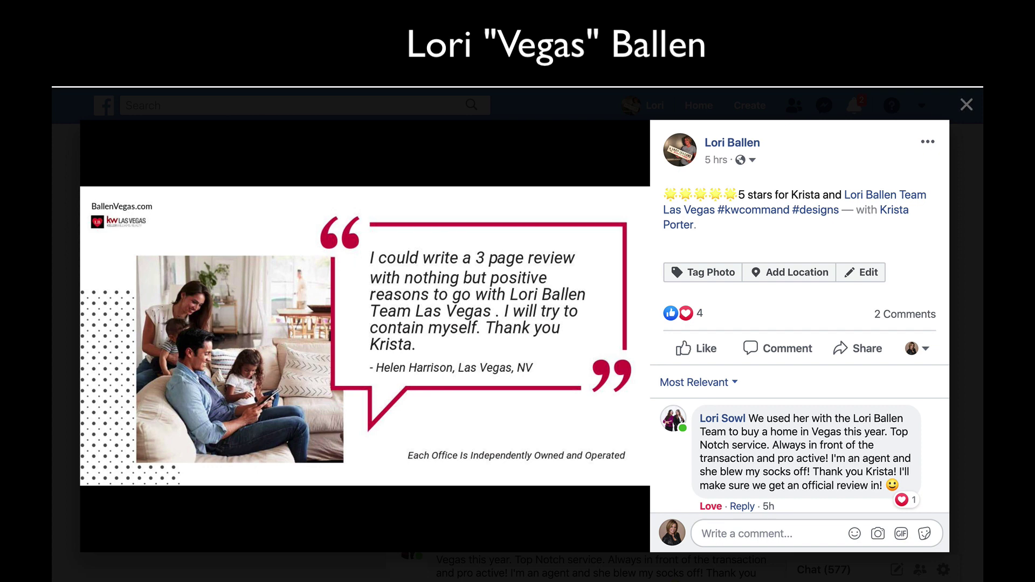
pyautogui.hotkey('ctrl', 't')
# Search Google for the Las Vegas real estate team and open its 66 Google reviews.
pyautogui.write('lori bal')
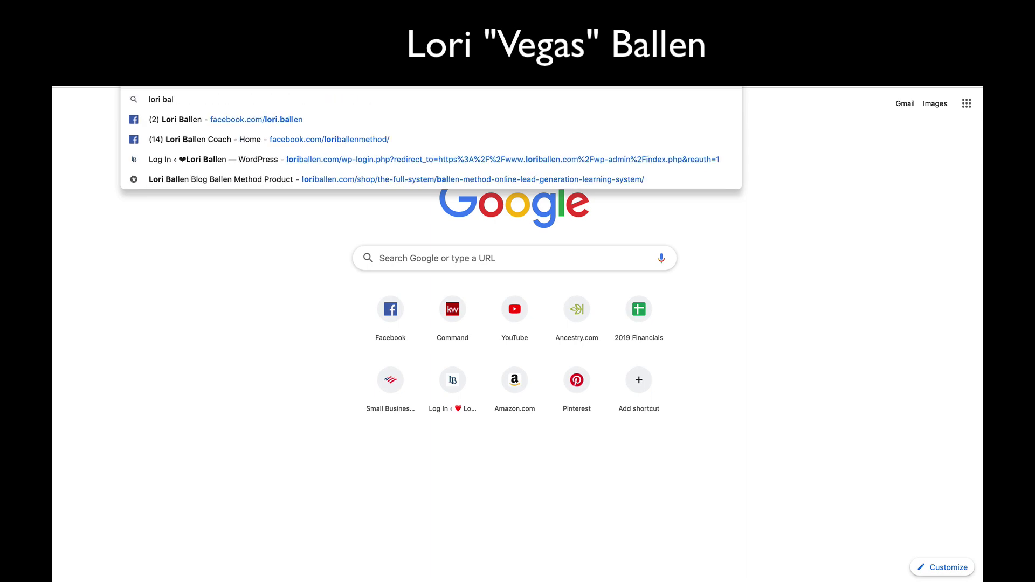
pyautogui.write('len team')
pyautogui.press('Return')
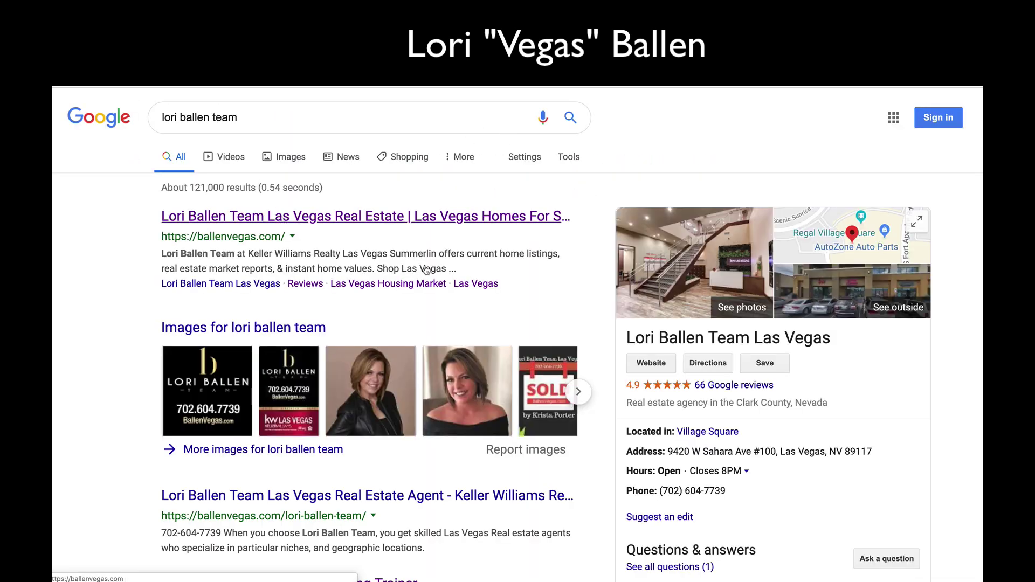
pyautogui.scroll(-2, 426, 270)
pyautogui.click(722, 295)
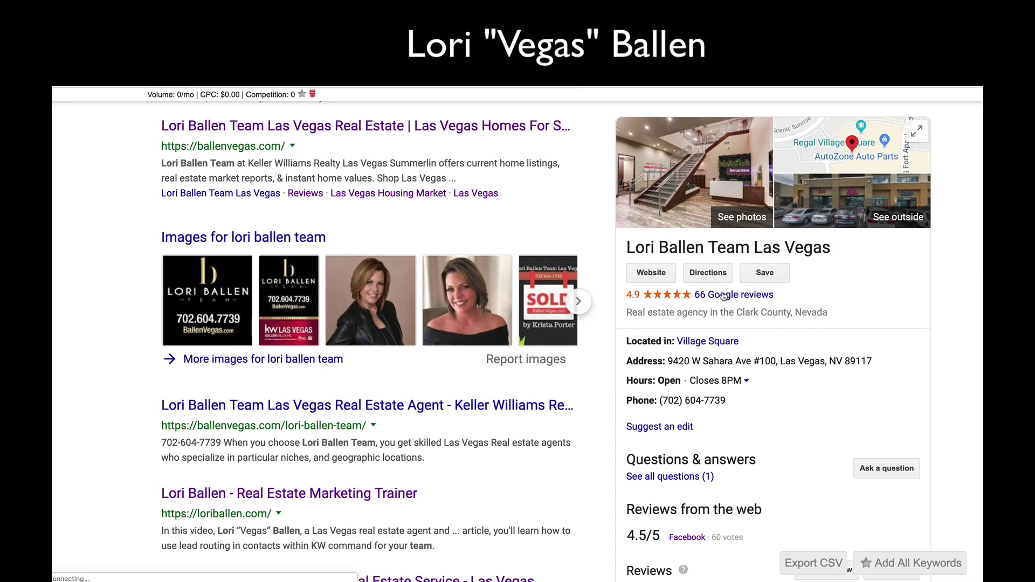
pyautogui.scroll(-1, 394, 275)
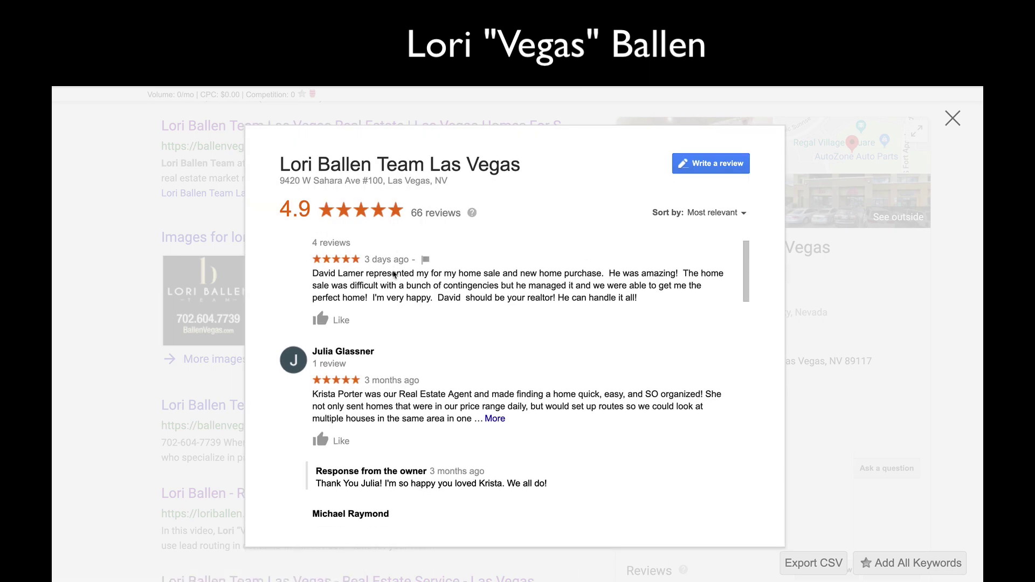
pyautogui.scroll(1, 393, 274)
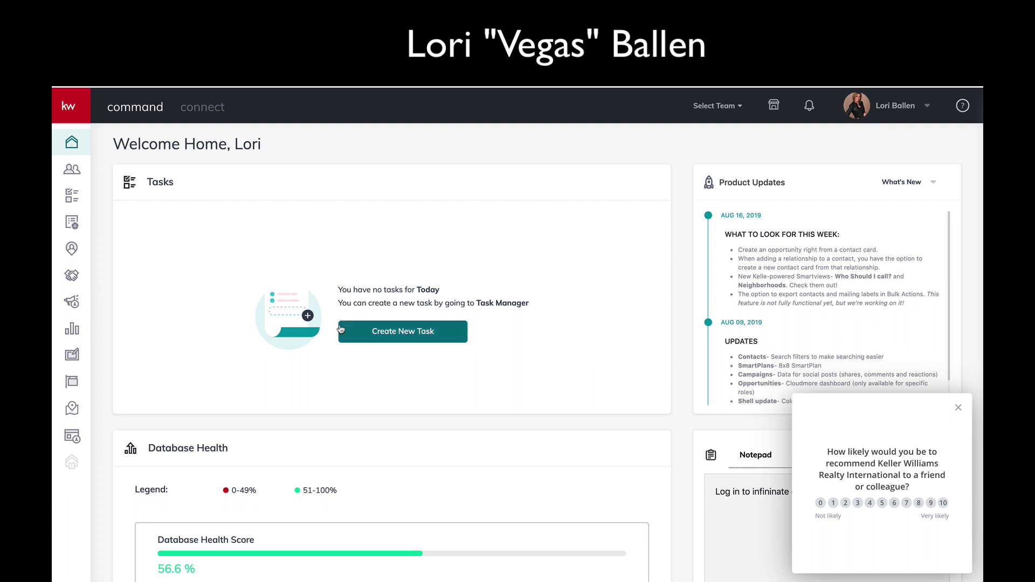
# Create a new Social template from the Social-filtered Designs page, reaching the listing picker.
pyautogui.click(76, 357)
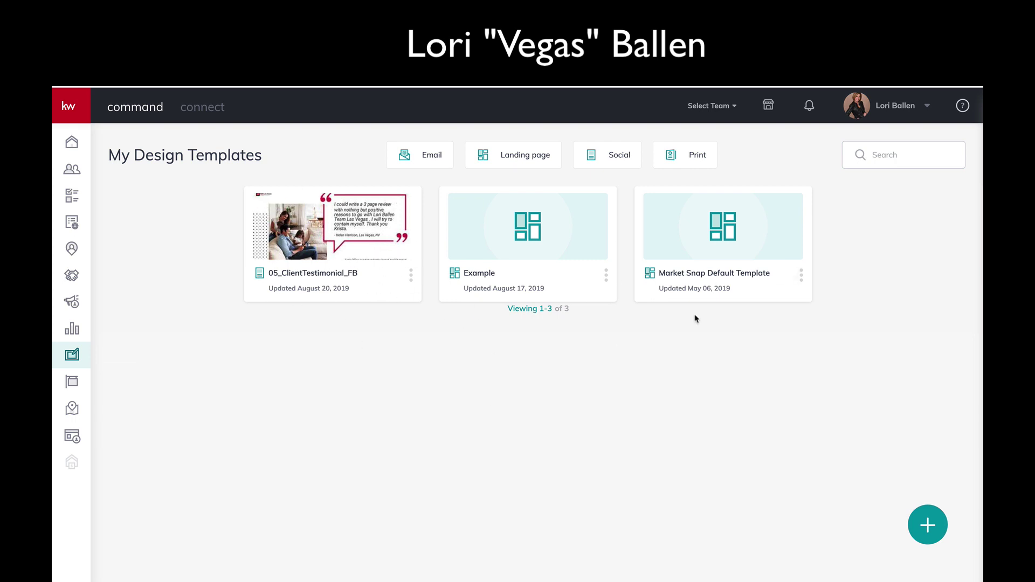
pyautogui.click(610, 157)
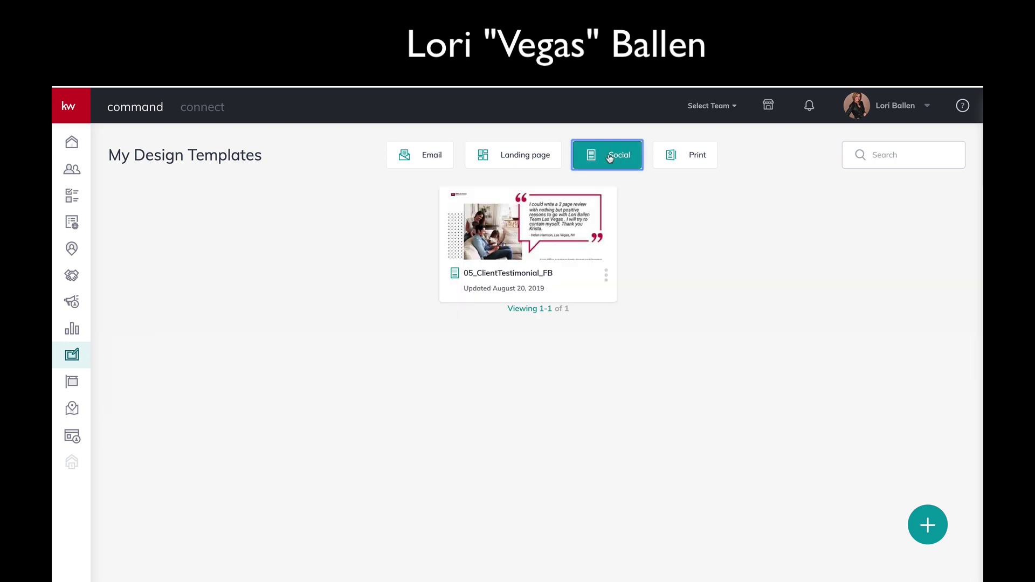
pyautogui.click(928, 524)
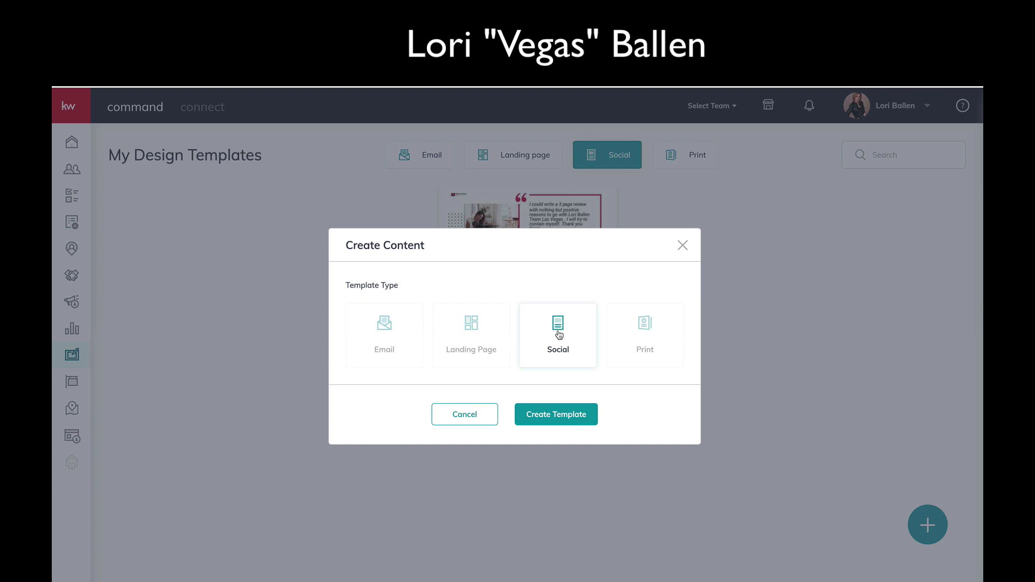
pyautogui.click(555, 415)
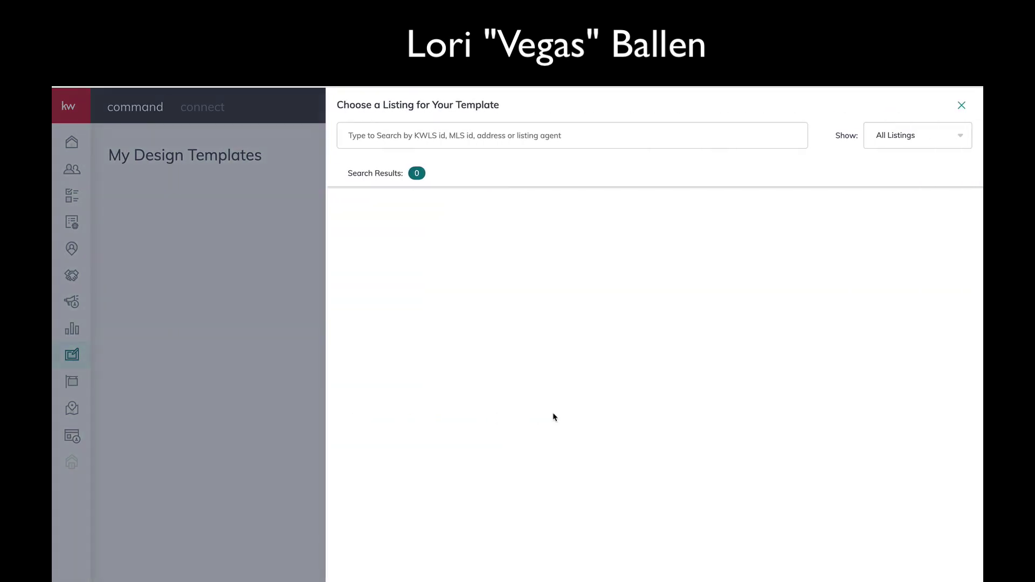
# Close the Choose a Listing panel without attaching a listing.
pyautogui.click(961, 105)
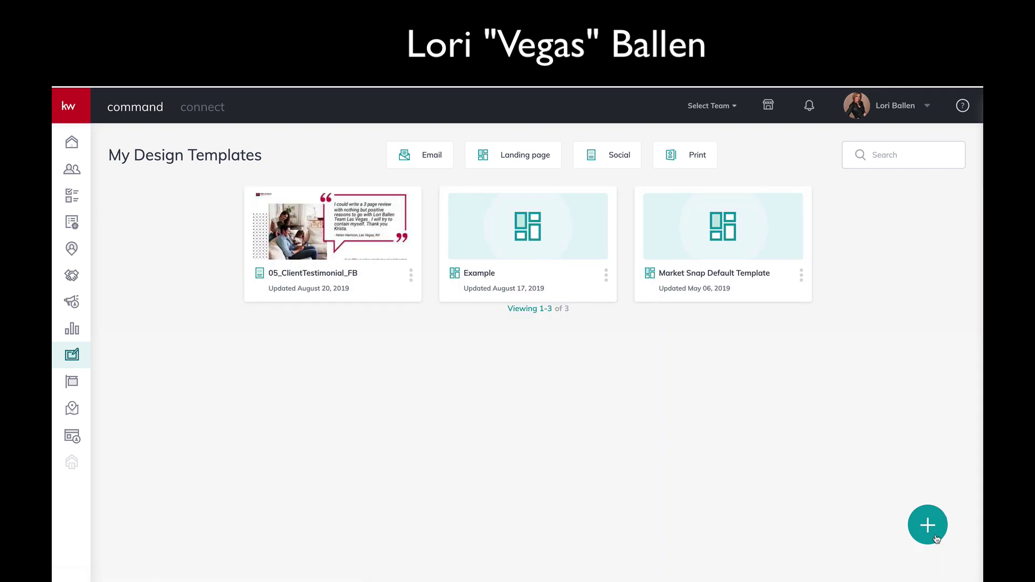
# Start another Social template, skip the listing, and show the Client Testimonial category.
pyautogui.click(72, 141)
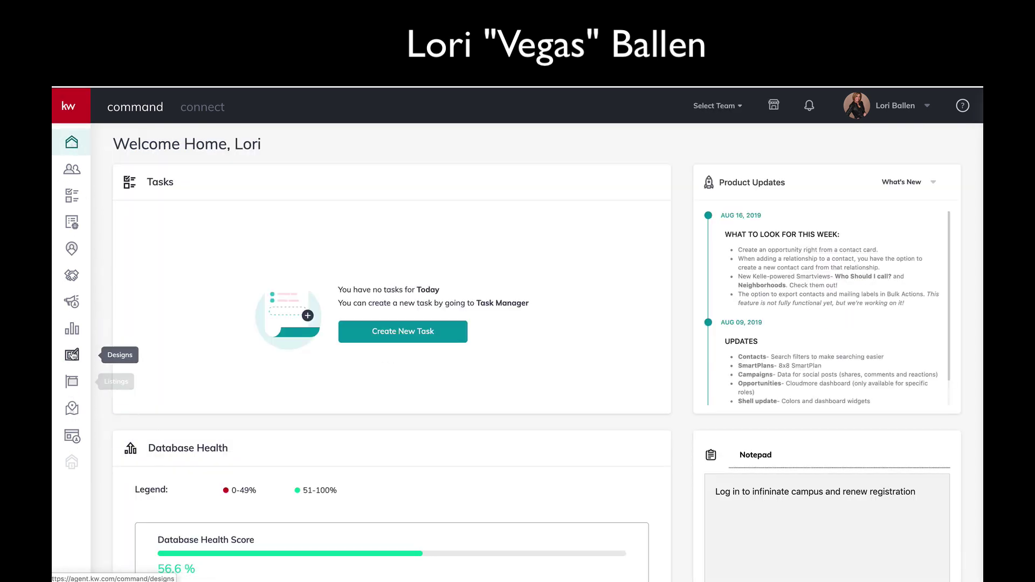
pyautogui.click(73, 355)
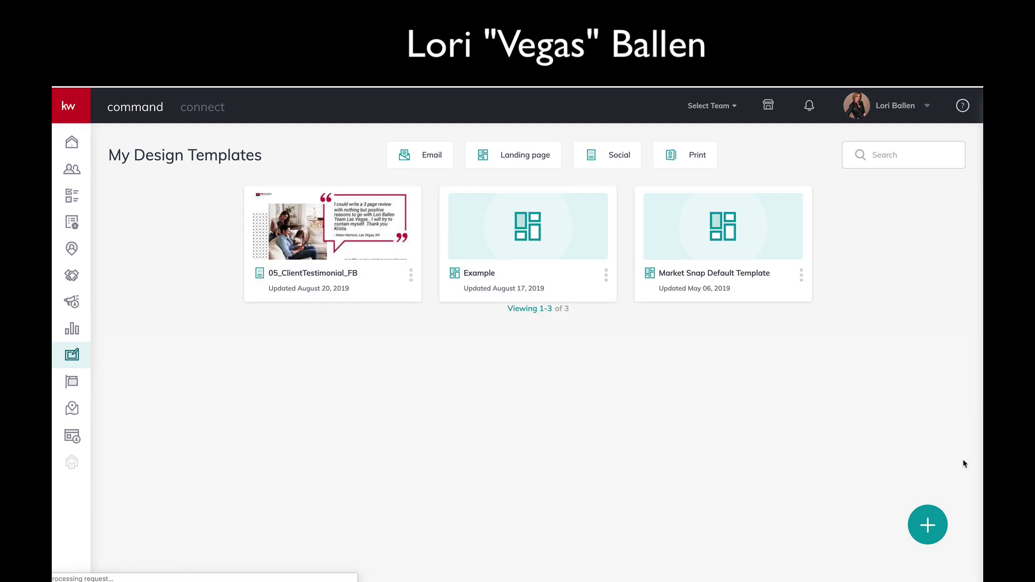
pyautogui.click(930, 535)
pyautogui.click(558, 332)
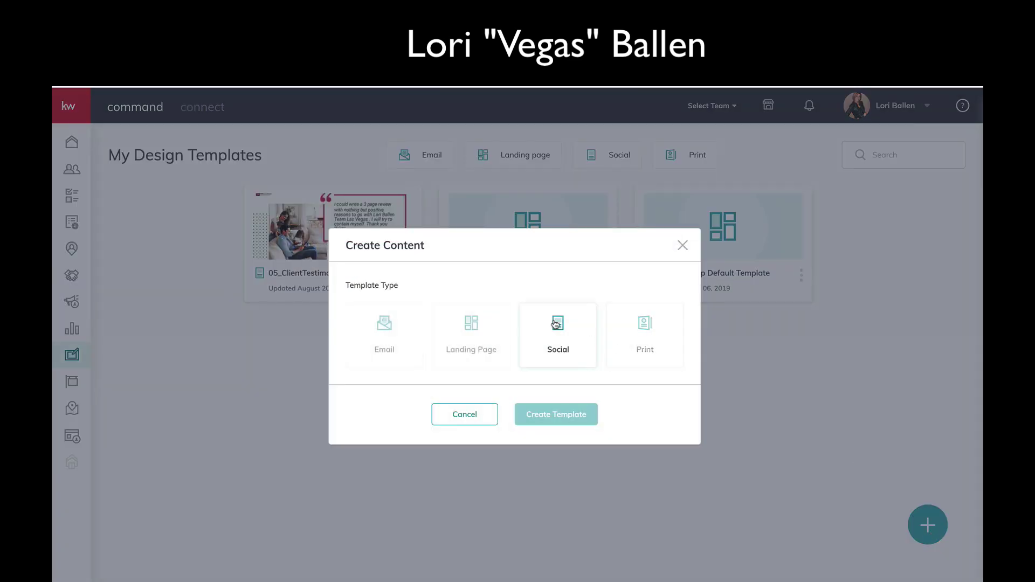
pyautogui.click(568, 415)
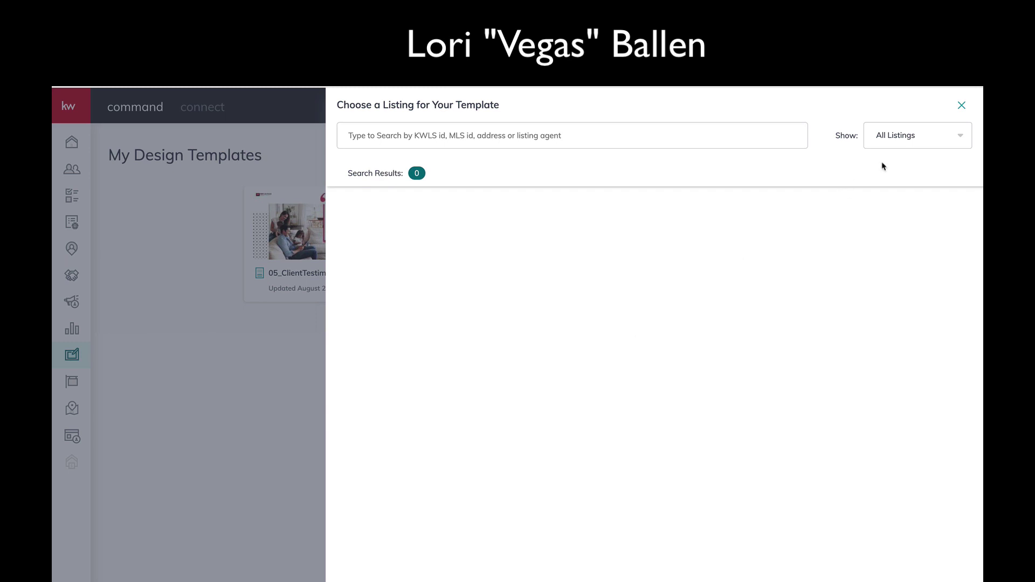
pyautogui.click(962, 107)
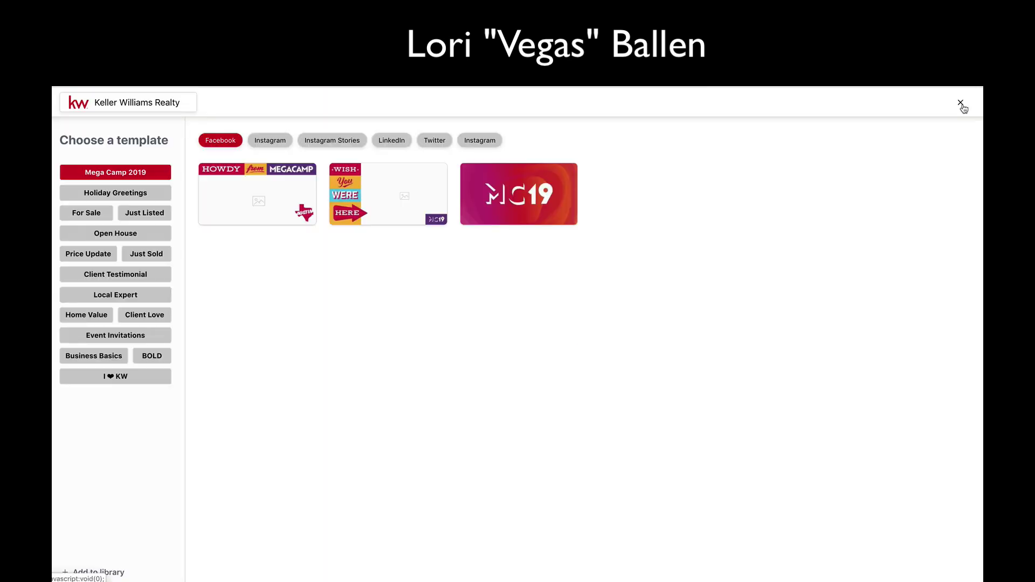
pyautogui.click(134, 279)
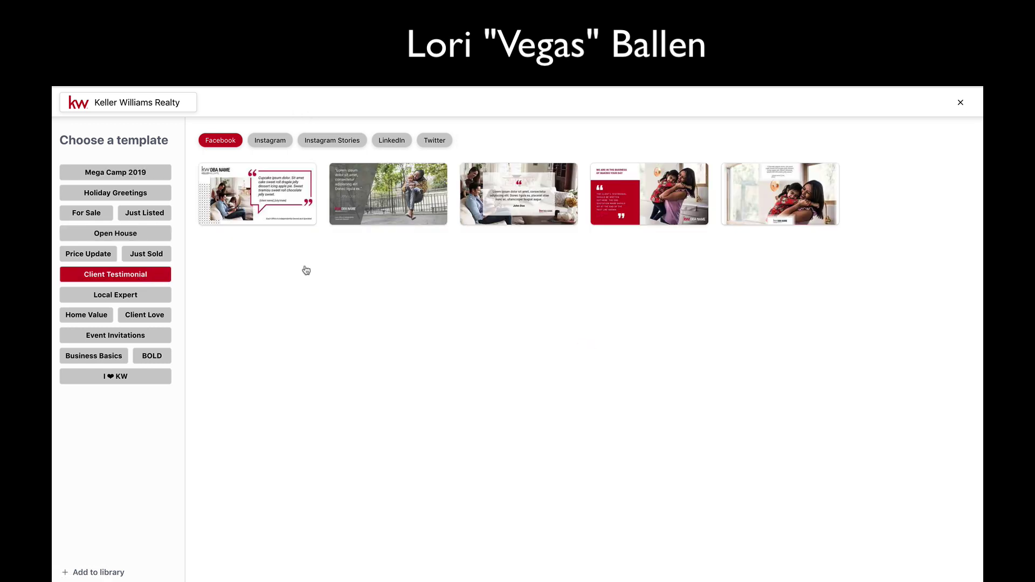
# Use the family-on-sofa testimonial template to create the design 02_ClientTestimonial_FB.
pyautogui.moveTo(807, 210)
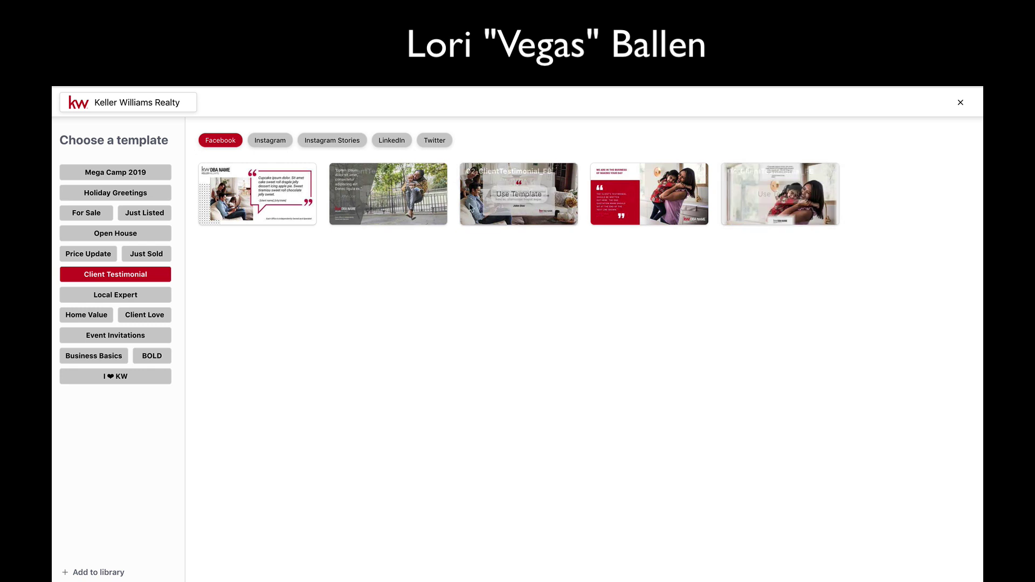
pyautogui.moveTo(392, 208)
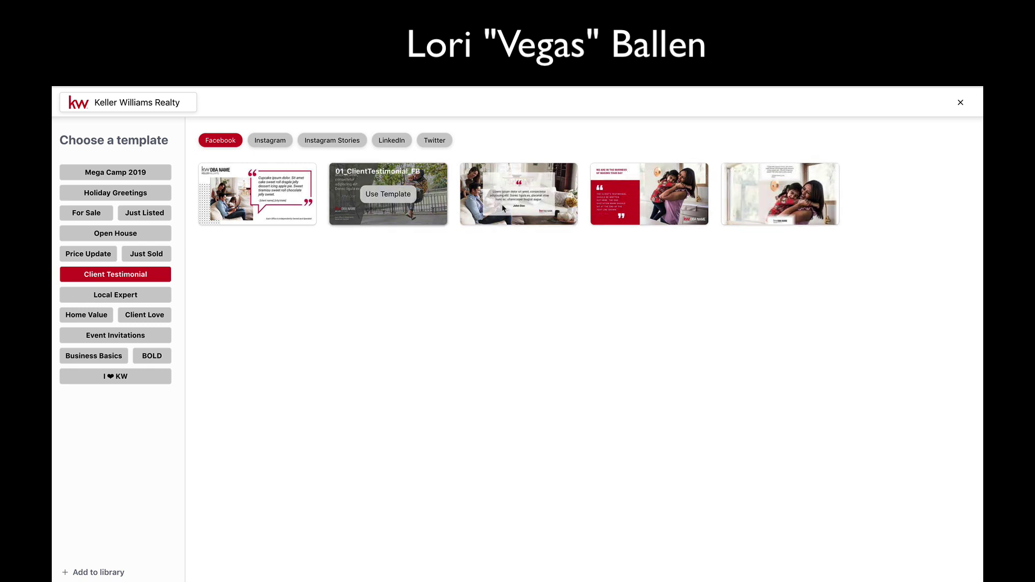
pyautogui.click(516, 196)
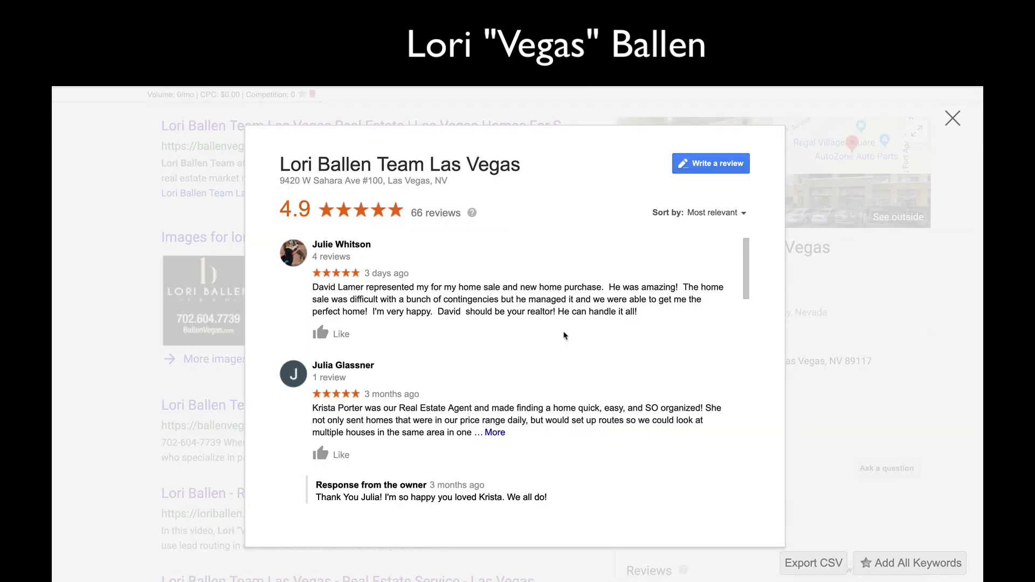
pyautogui.scroll(1, 564, 336)
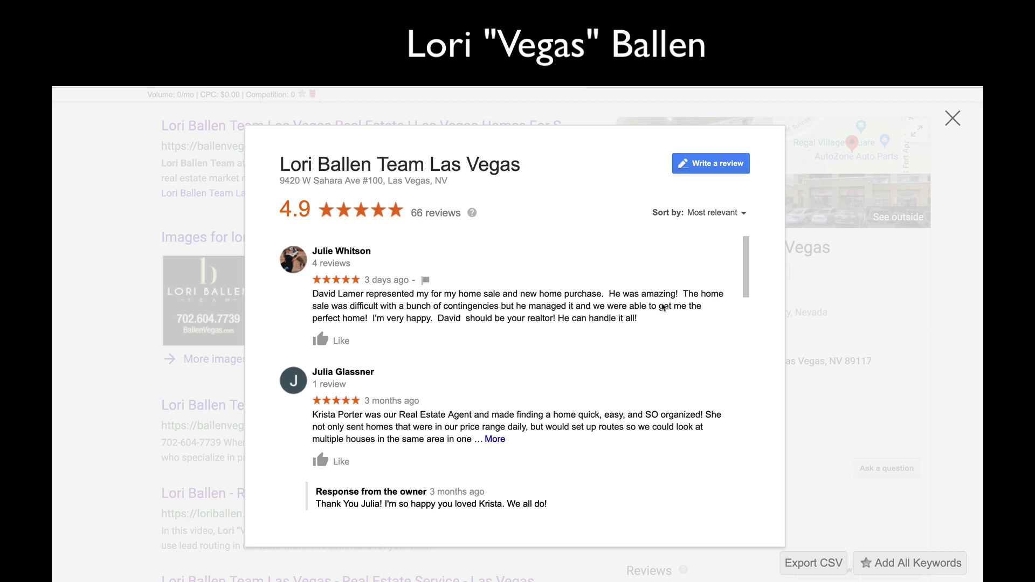
# Select the closing sentence of the top Google review for the team.
pyautogui.scroll(-1, 663, 308)
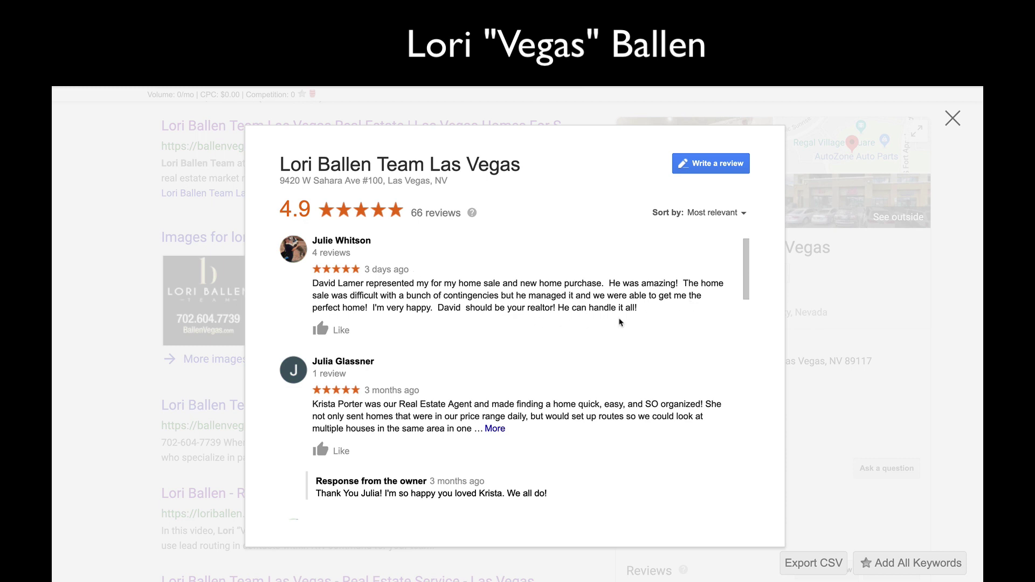
pyautogui.scroll(1, 620, 322)
pyautogui.scroll(-1, 620, 322)
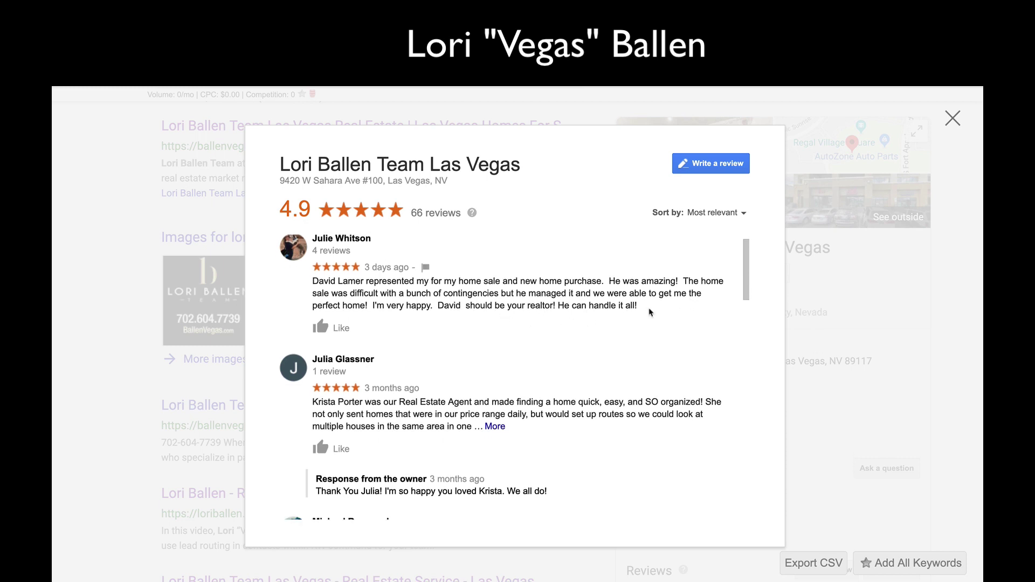
pyautogui.moveTo(646, 307); pyautogui.dragTo(435, 301)
pyautogui.hotkey('ctrl', 'c')
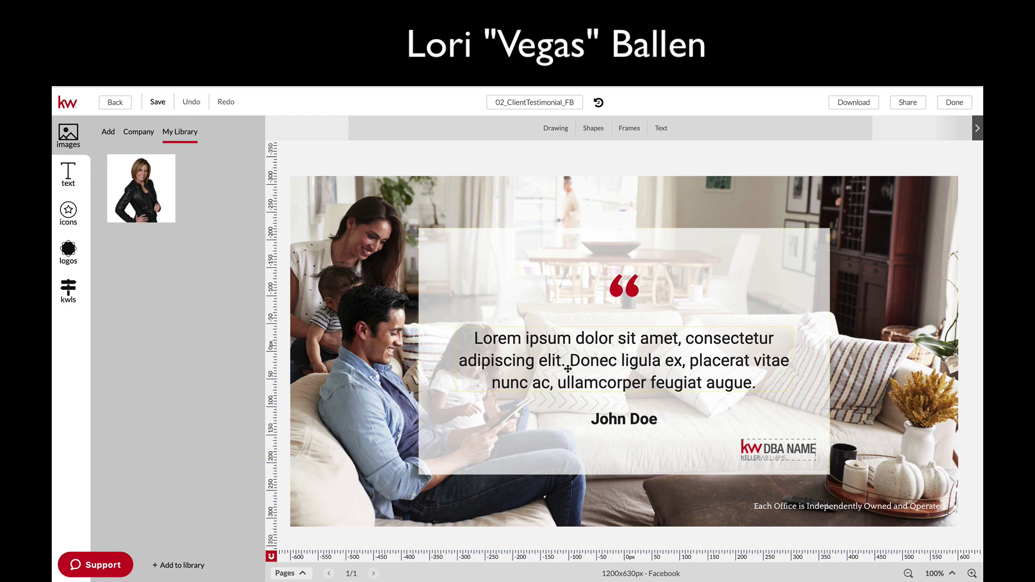
# Replace the Lorem ipsum quote text with the pasted review sentence.
pyautogui.click(569, 356)
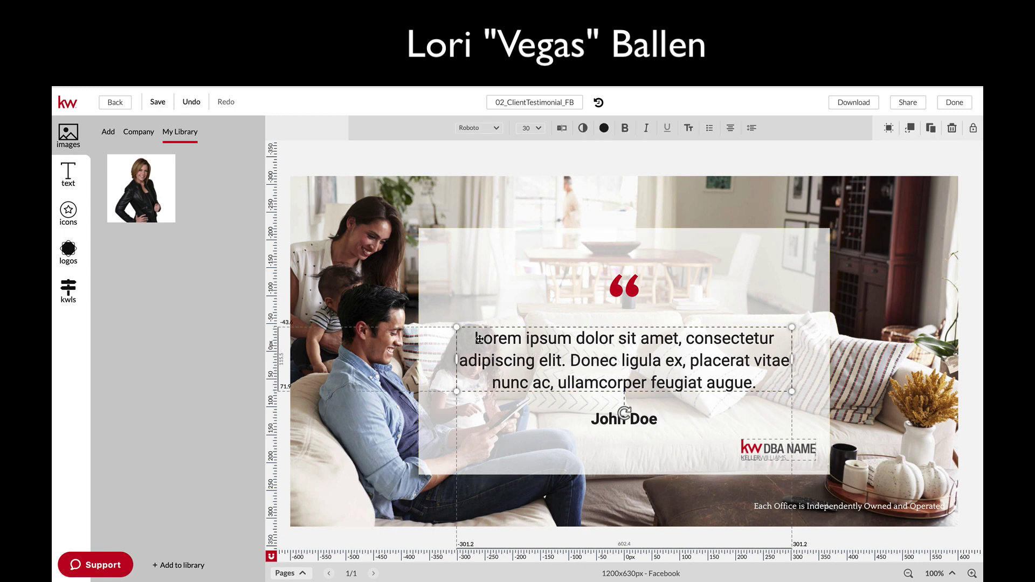
pyautogui.click(512, 347)
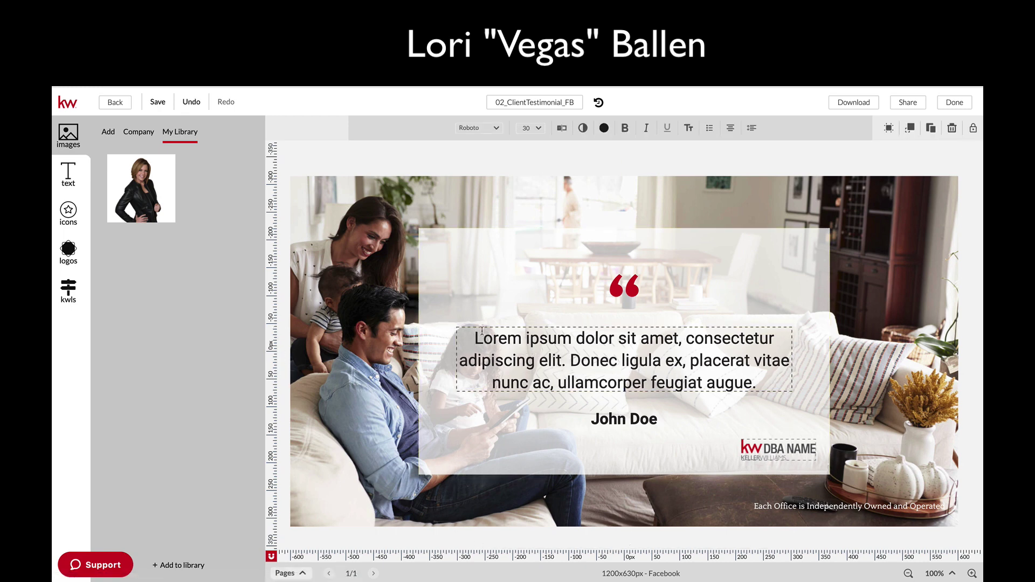
pyautogui.moveTo(476, 337); pyautogui.dragTo(749, 382)
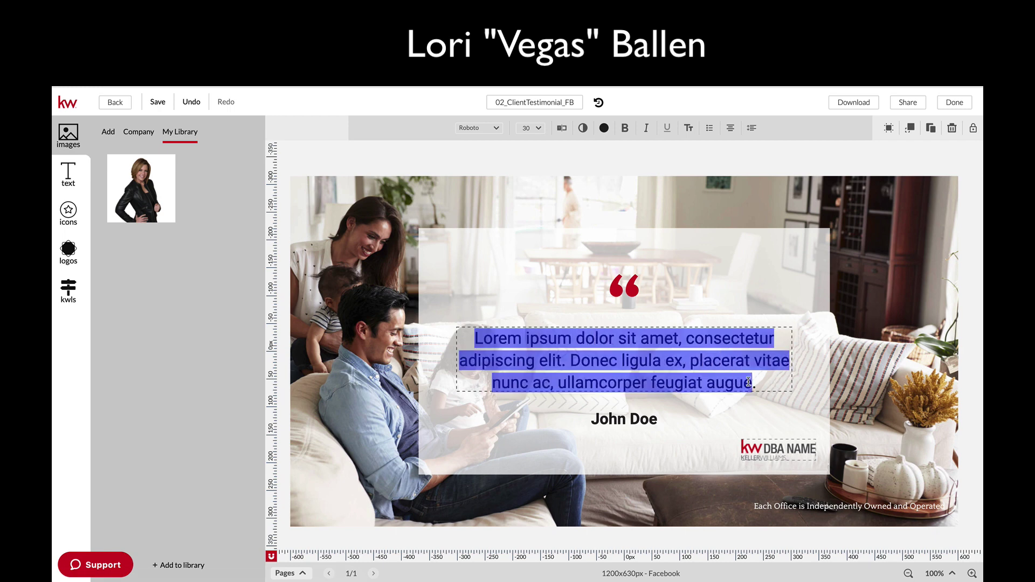
pyautogui.hotkey('ctrl', 'v')
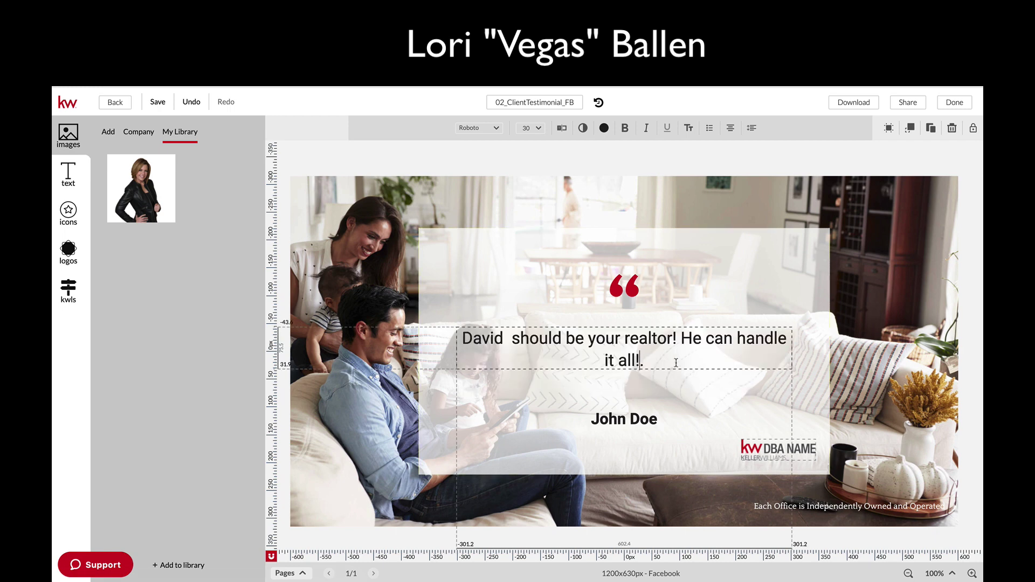
# Capitalise 'Realtor' in the quote, then select the full first review paragraph.
pyautogui.click(673, 339)
pyautogui.click(630, 338)
pyautogui.press('BackSpace')
pyautogui.write('R')
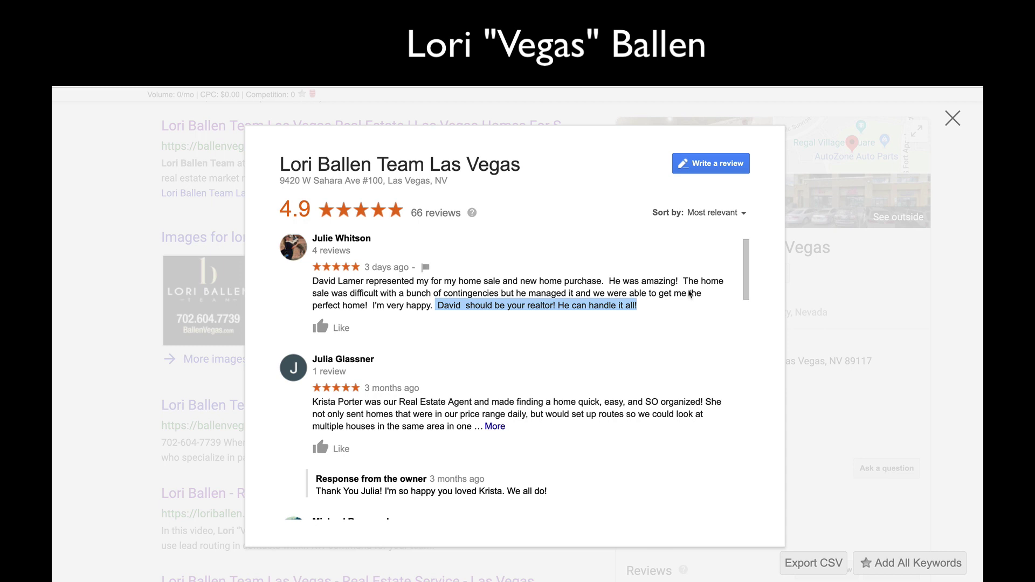
pyautogui.tripleClick(669, 281)
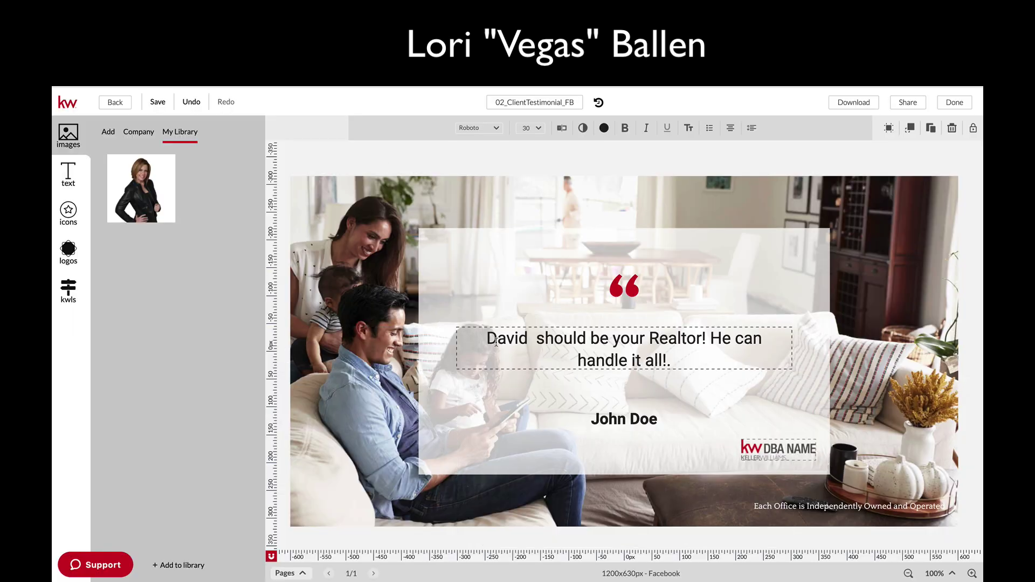
# Paste the full review at the quote's start and fix its wording to 'me with'.
pyautogui.click(488, 338)
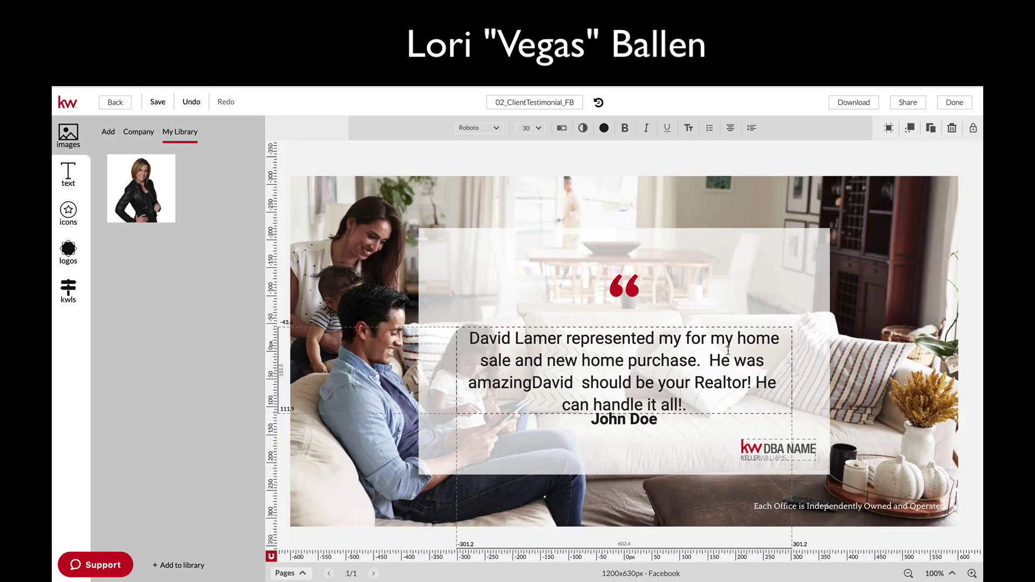
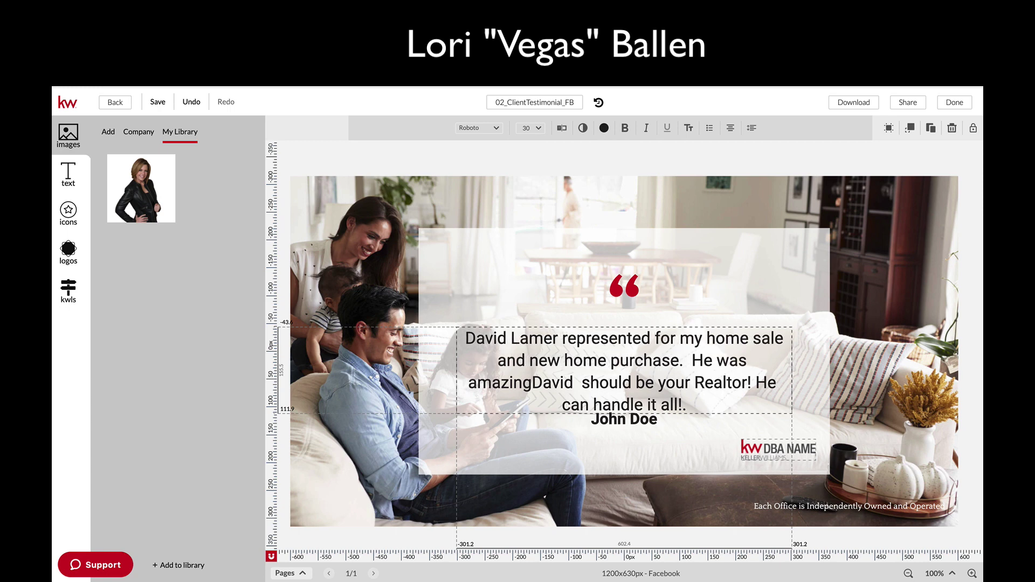
pyautogui.write('me ')
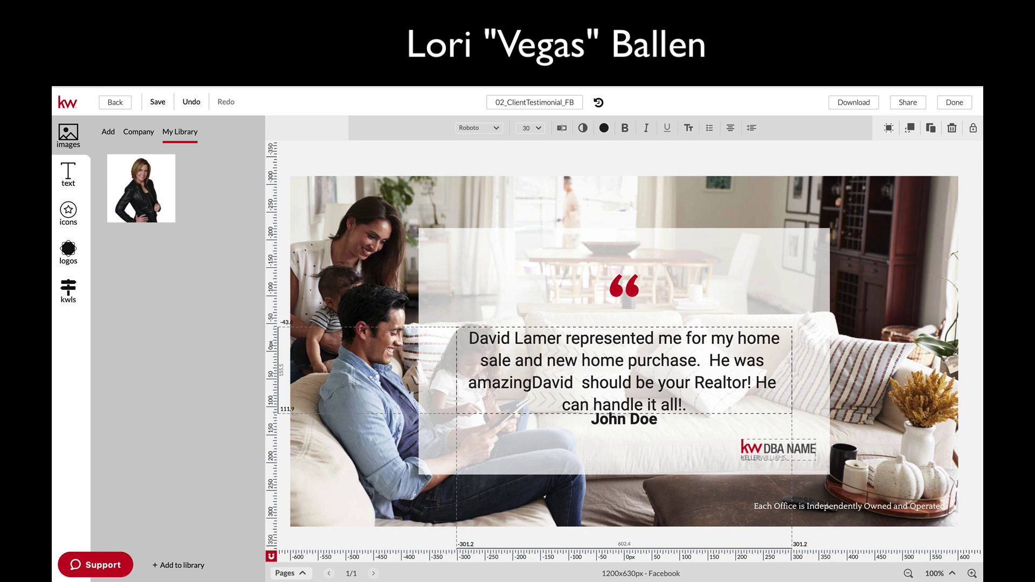
pyautogui.write('with')
pyautogui.press('Right')
pyautogui.press('Right')
pyautogui.press('Right')
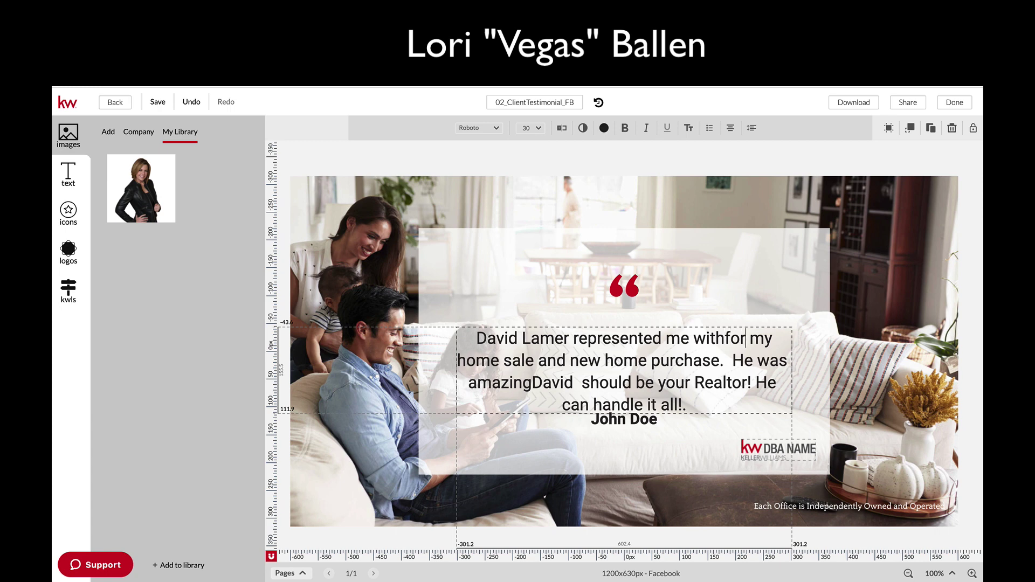
pyautogui.press('BackSpace')
pyautogui.press('BackSpace')
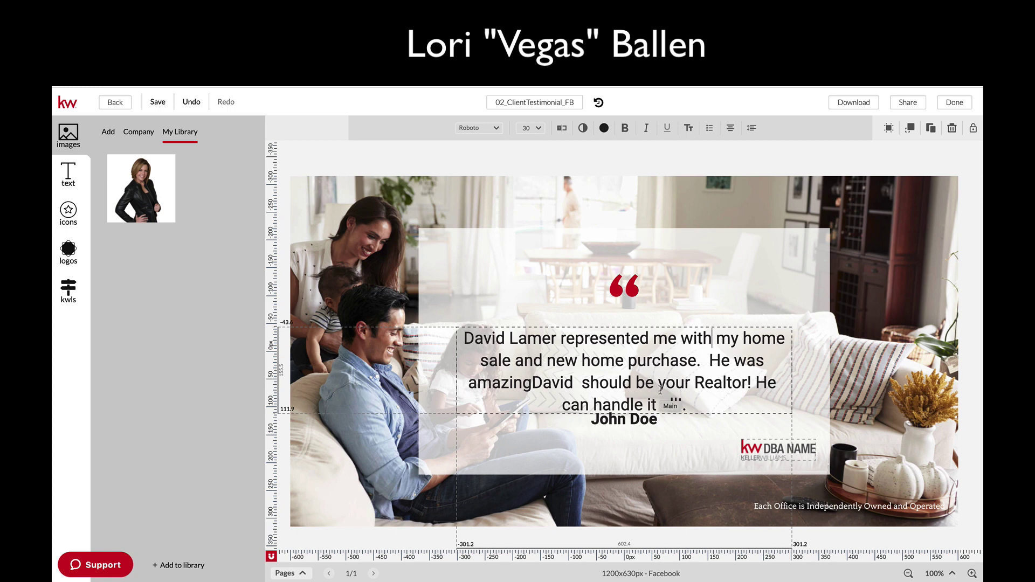
# Add '!' after 'amazing' and remove the doubled space before 'should'.
pyautogui.click(532, 381)
pyautogui.write('!')
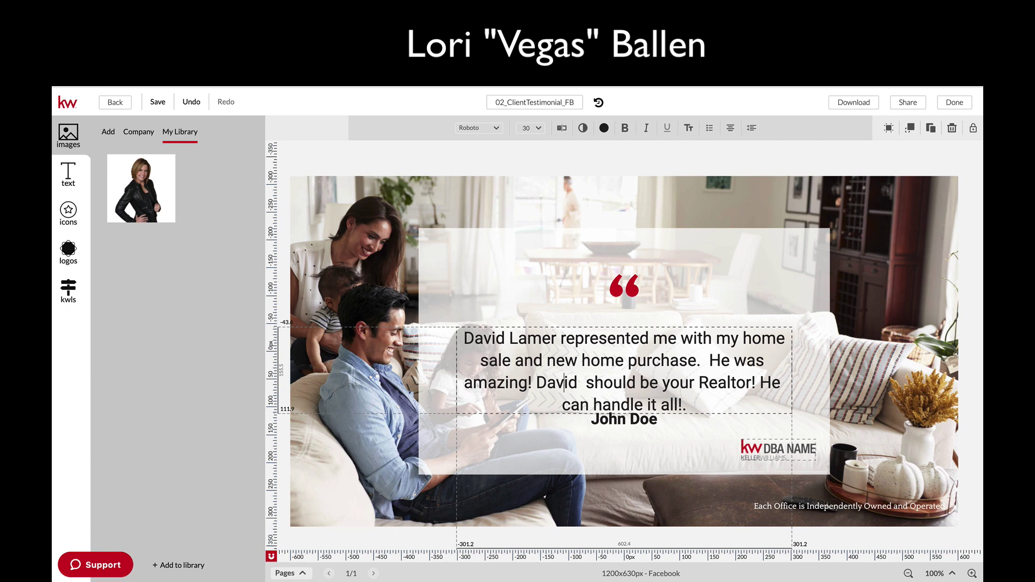
pyautogui.press('BackSpace')
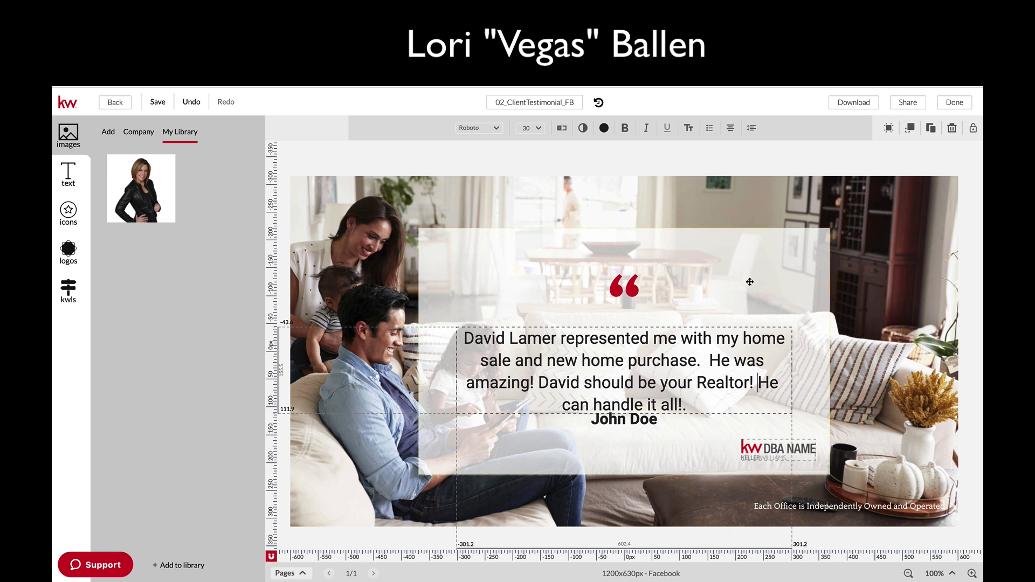
# Nudge the quote into place and replace the placeholder with the reviewer's name on one line.
pyautogui.moveTo(650, 383)
pyautogui.mouseDown()
pyautogui.moveTo(656, 319)
pyautogui.moveTo(658, 396)
pyautogui.moveTo(657, 370)
pyautogui.mouseUp()
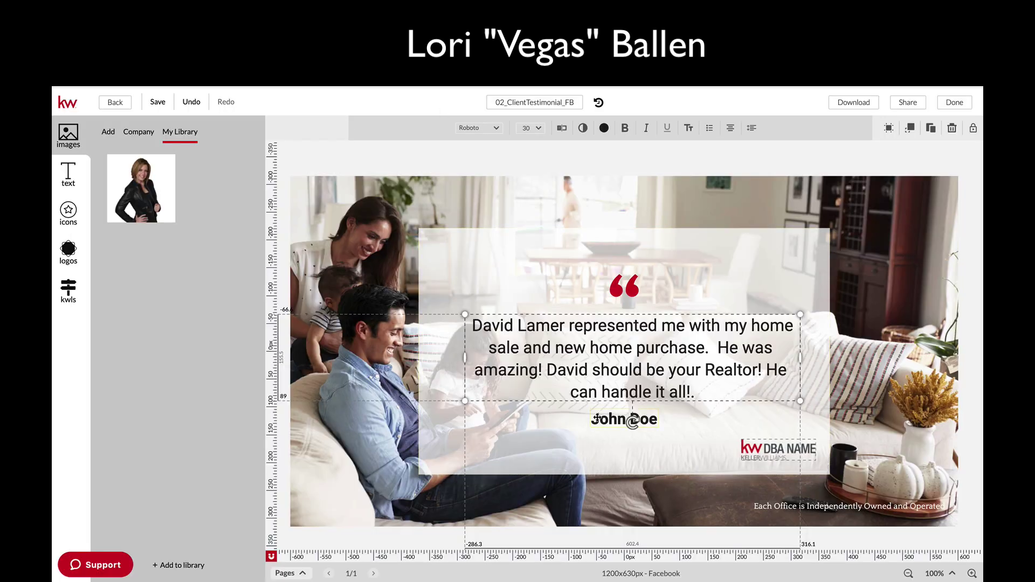
pyautogui.click(597, 418)
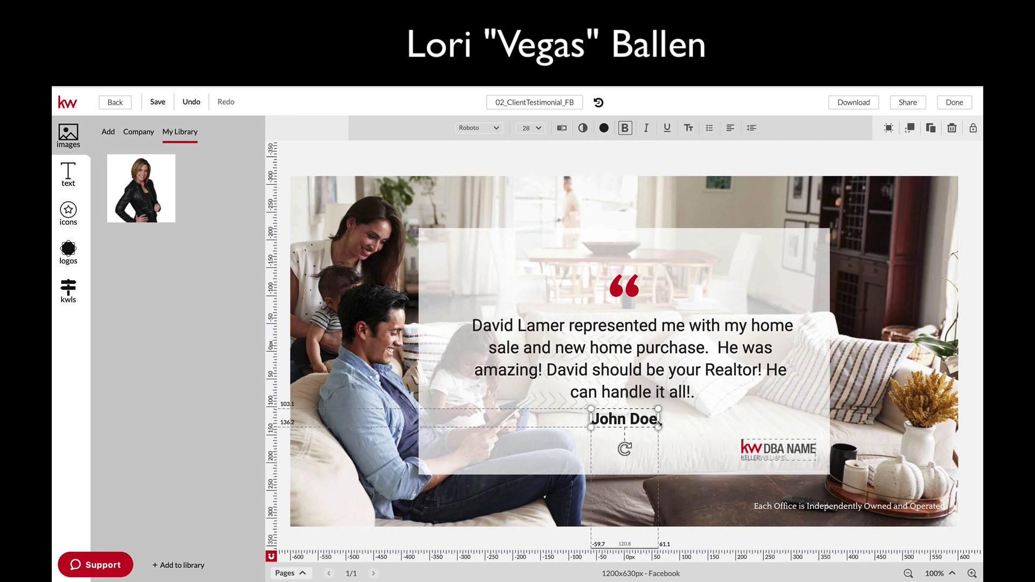
pyautogui.doubleClick(600, 418)
pyautogui.moveTo(596, 417); pyautogui.dragTo(653, 417)
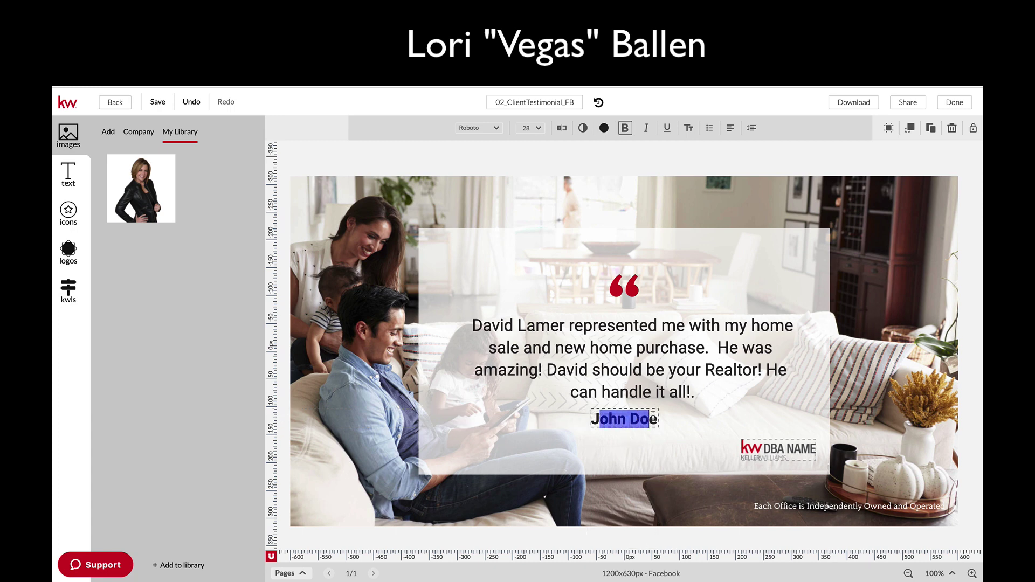
pyautogui.press('BackSpace')
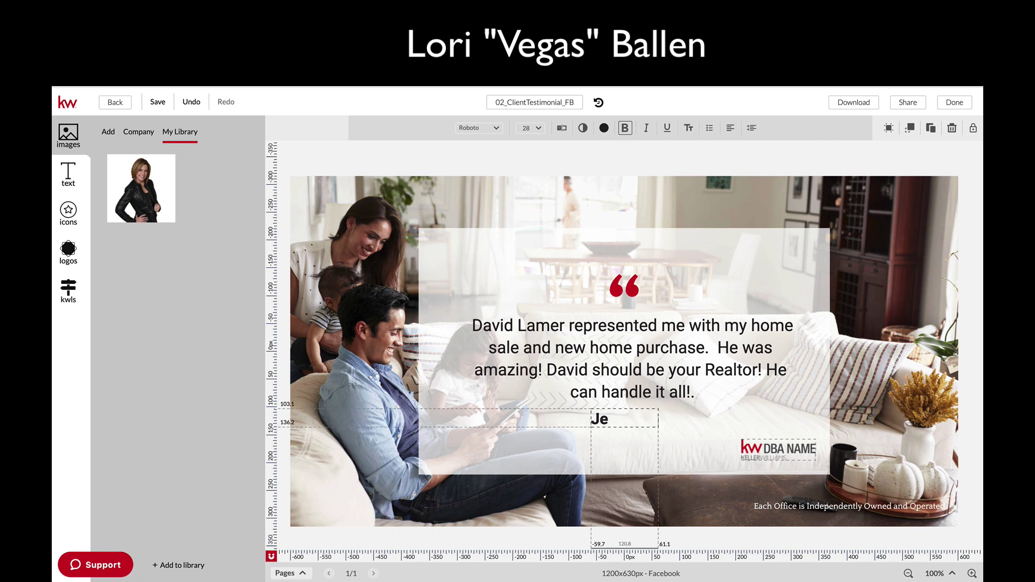
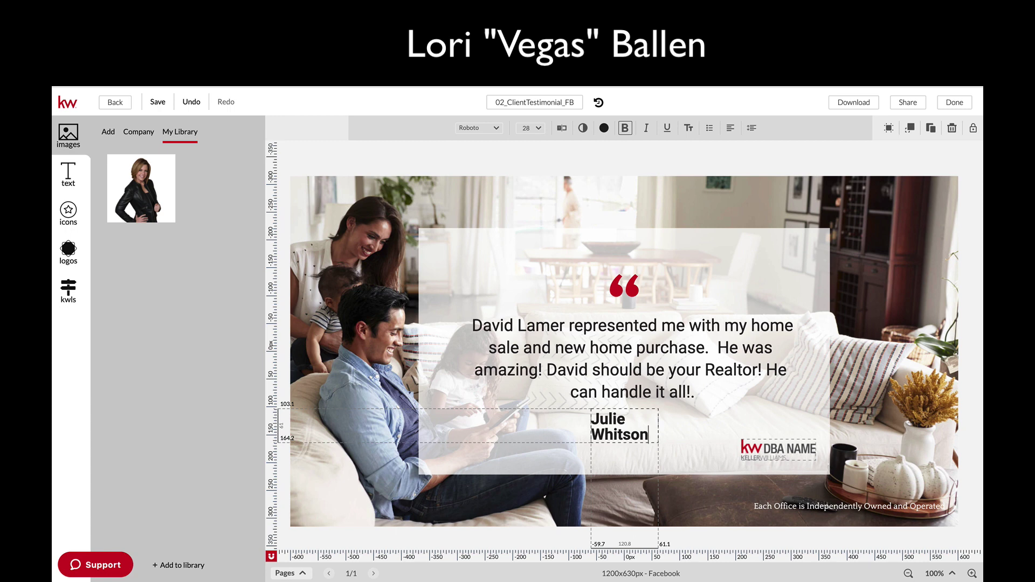
pyautogui.press('Escape')
pyautogui.moveTo(658, 425)
pyautogui.mouseDown()
pyautogui.moveTo(723, 424)
pyautogui.moveTo(660, 422)
pyautogui.mouseUp()
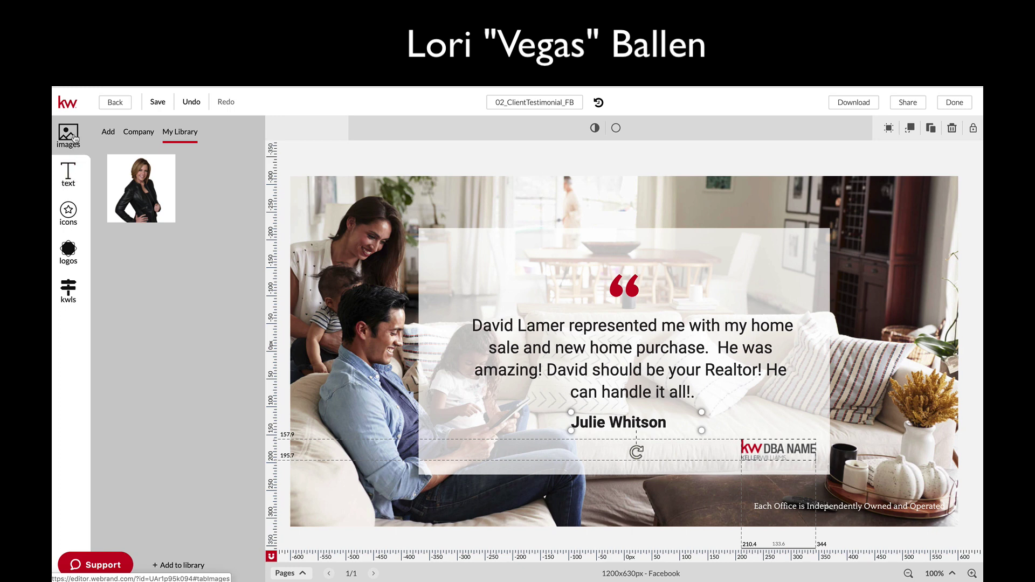
# Replace the DBA NAME placeholder logo with the KW Las Vegas secondary logo from My Library.
pyautogui.click(68, 260)
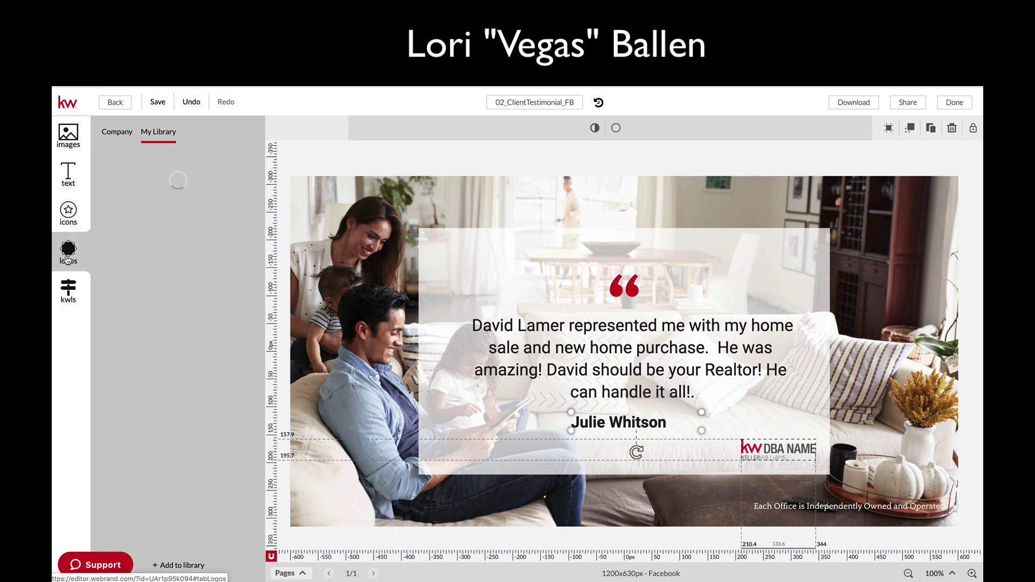
pyautogui.moveTo(154, 199)
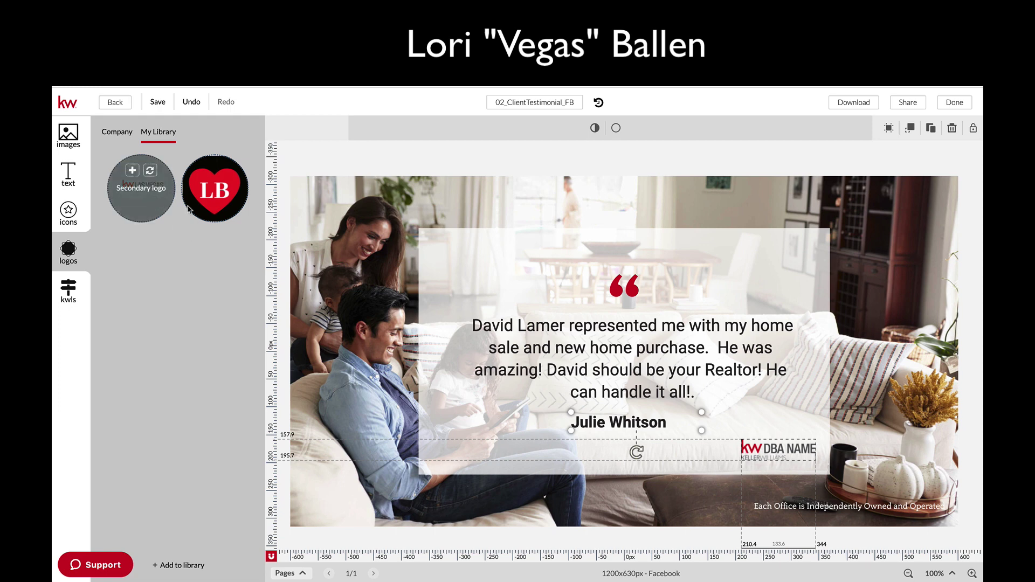
pyautogui.moveTo(189, 209); pyautogui.dragTo(784, 466)
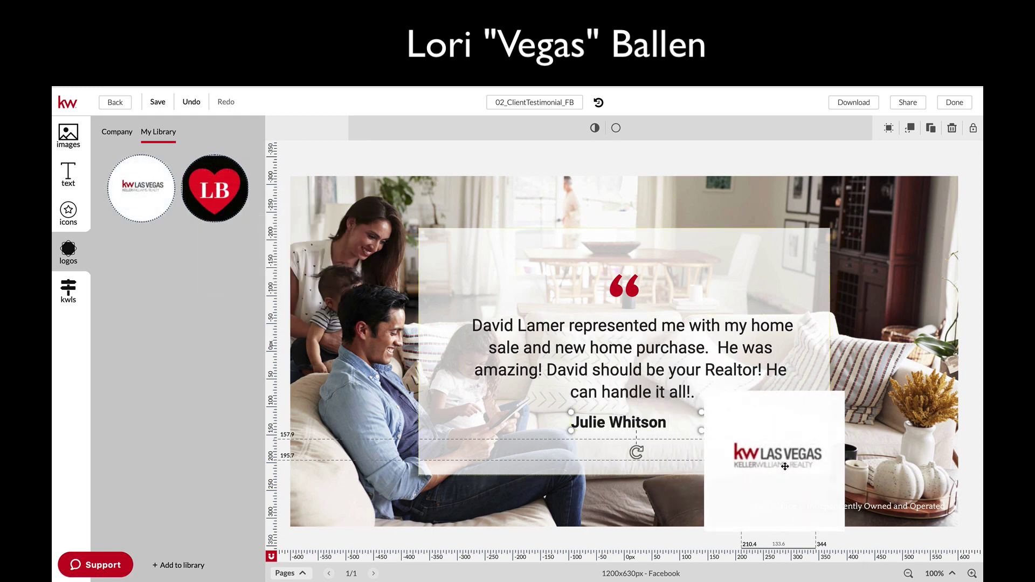
# Enlarge the KW Las Vegas logo and shift it right and down beside the reviewer's name.
pyautogui.click(778, 448)
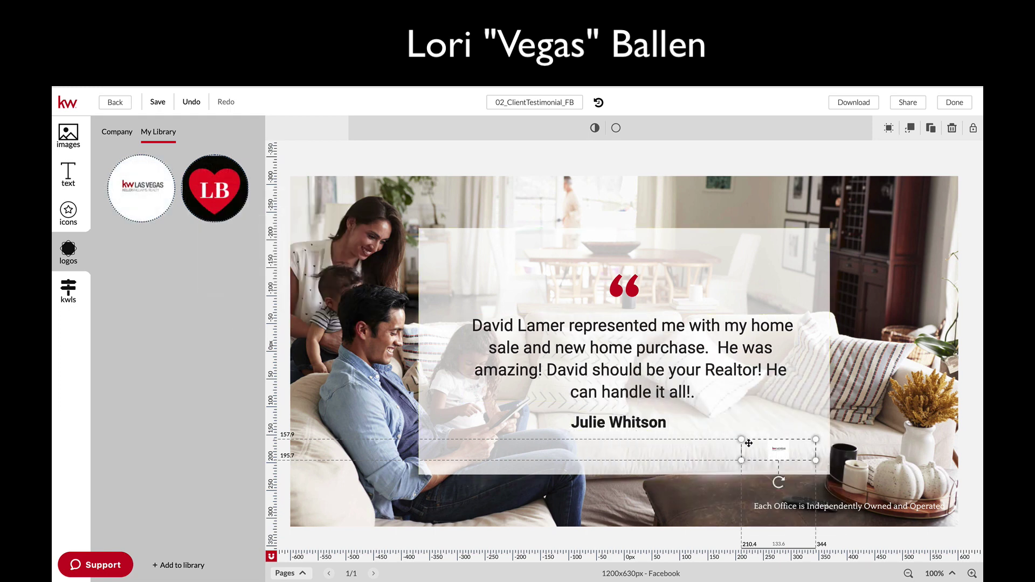
pyautogui.moveTo(741, 438); pyautogui.dragTo(680, 419)
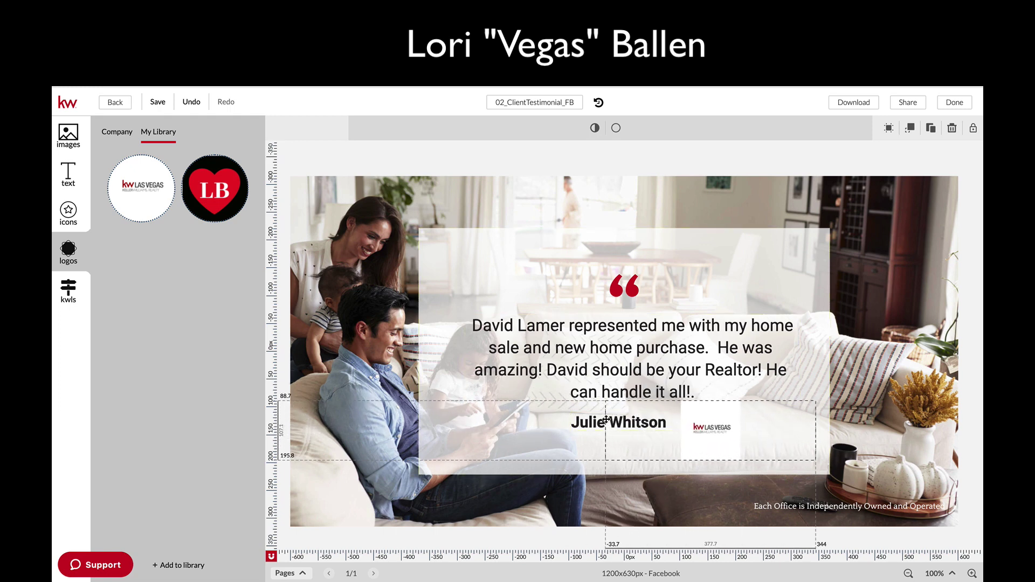
pyautogui.moveTo(718, 434); pyautogui.dragTo(798, 446)
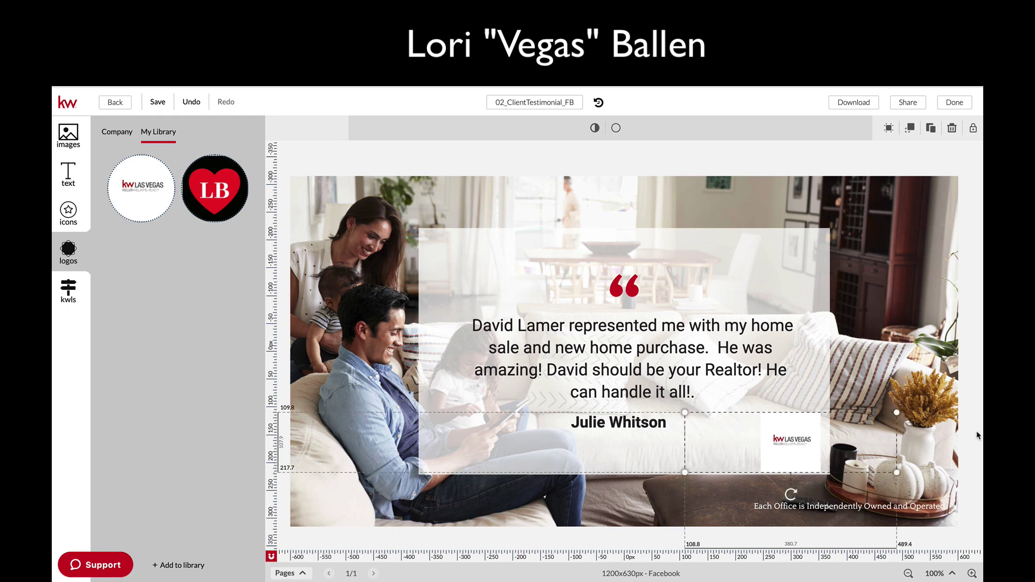
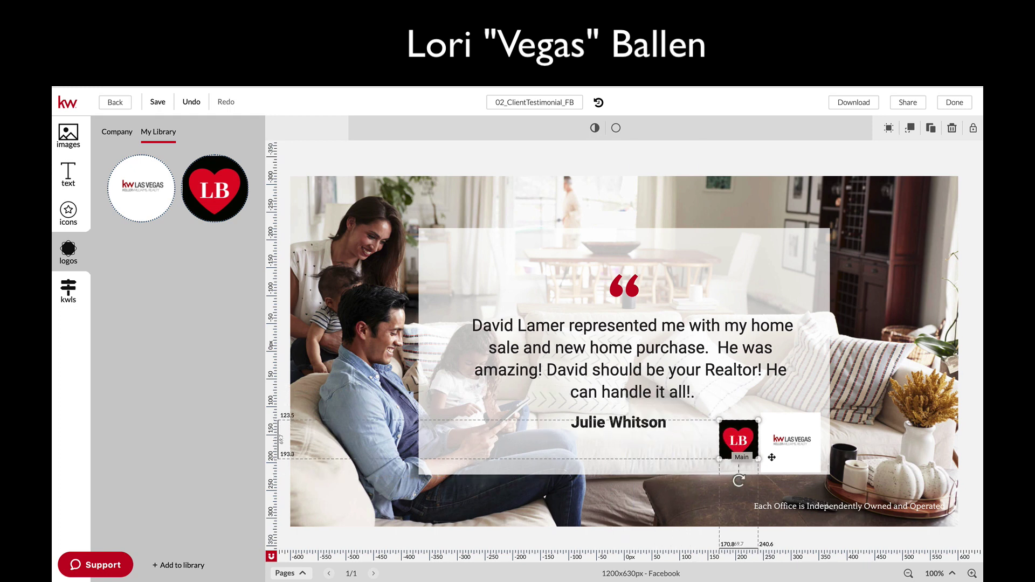
# Drag the LB logo to the white box's lower-right corner and the KW Las Vegas logo to its top-left.
pyautogui.click(763, 409)
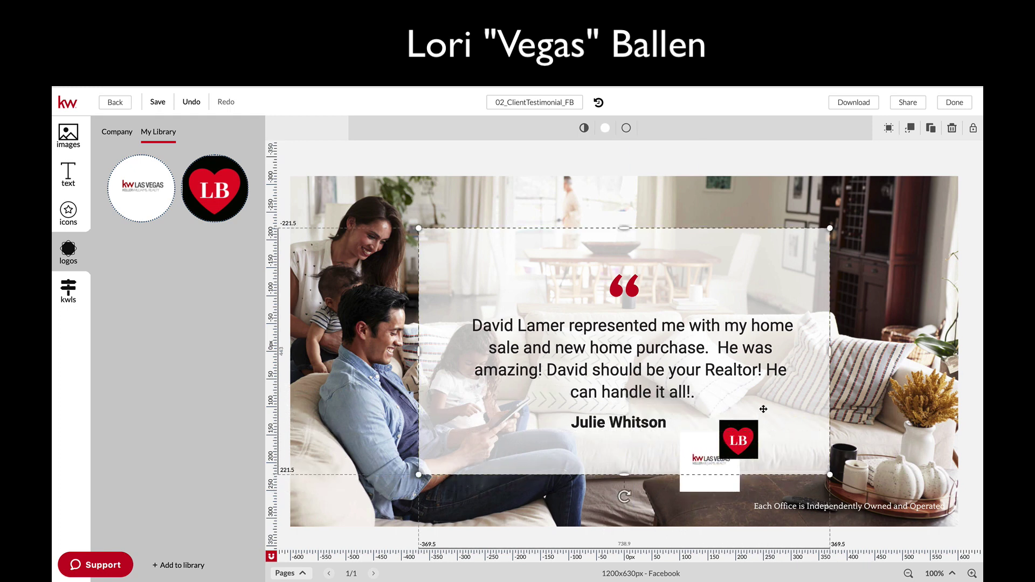
pyautogui.moveTo(743, 426); pyautogui.dragTo(814, 440)
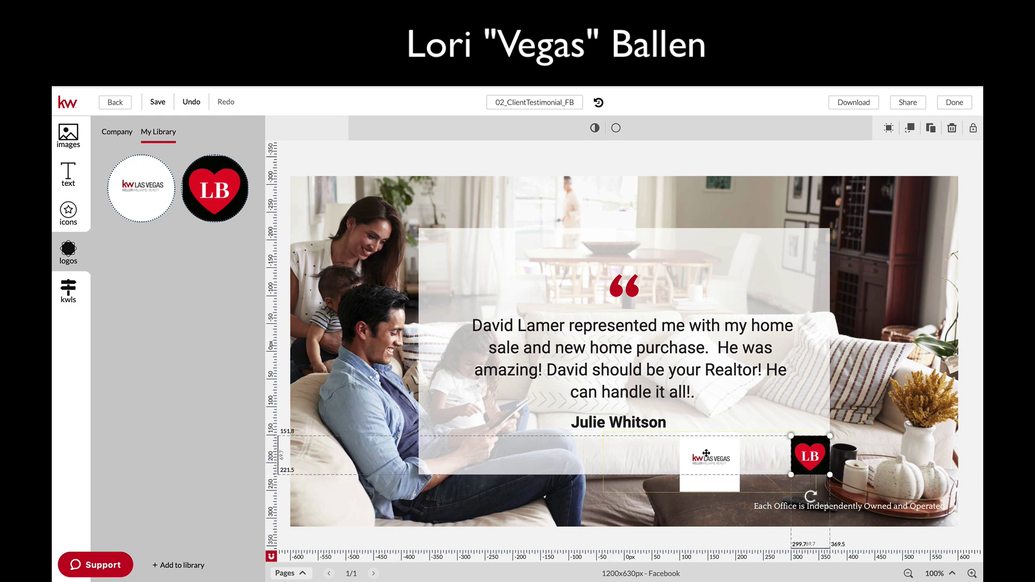
pyautogui.moveTo(705, 458); pyautogui.dragTo(756, 442)
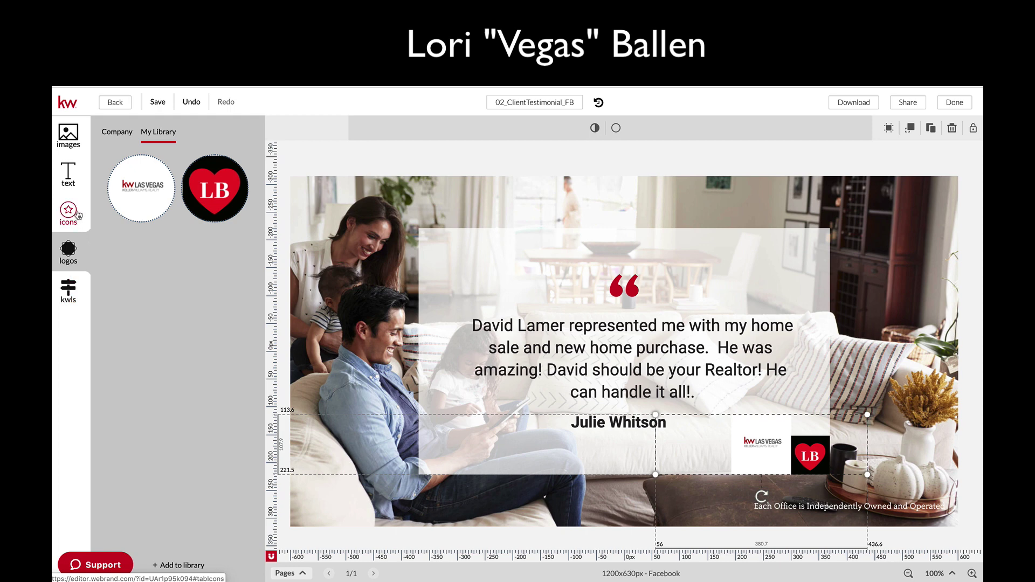
pyautogui.moveTo(134, 196)
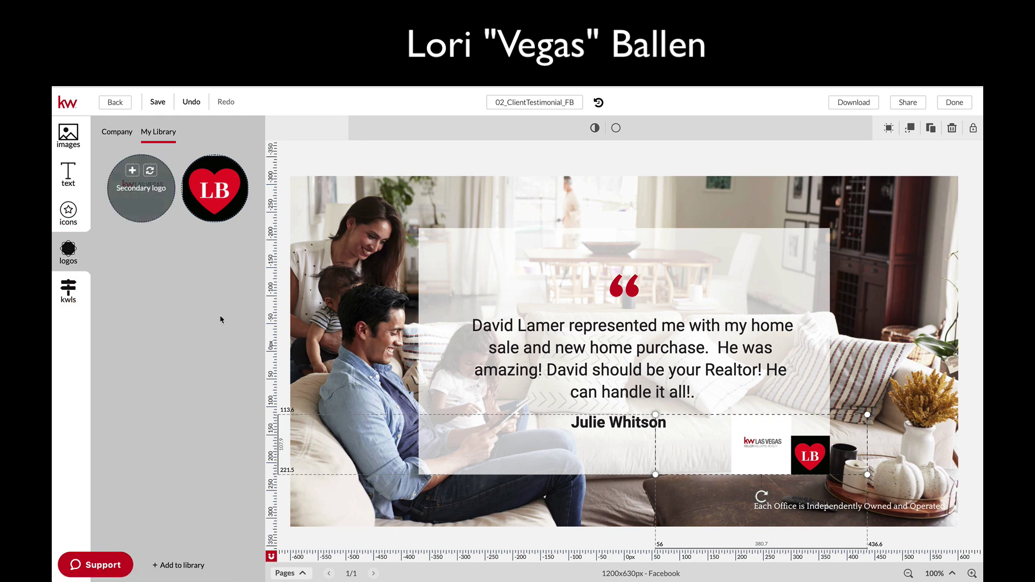
pyautogui.moveTo(754, 452); pyautogui.dragTo(450, 271)
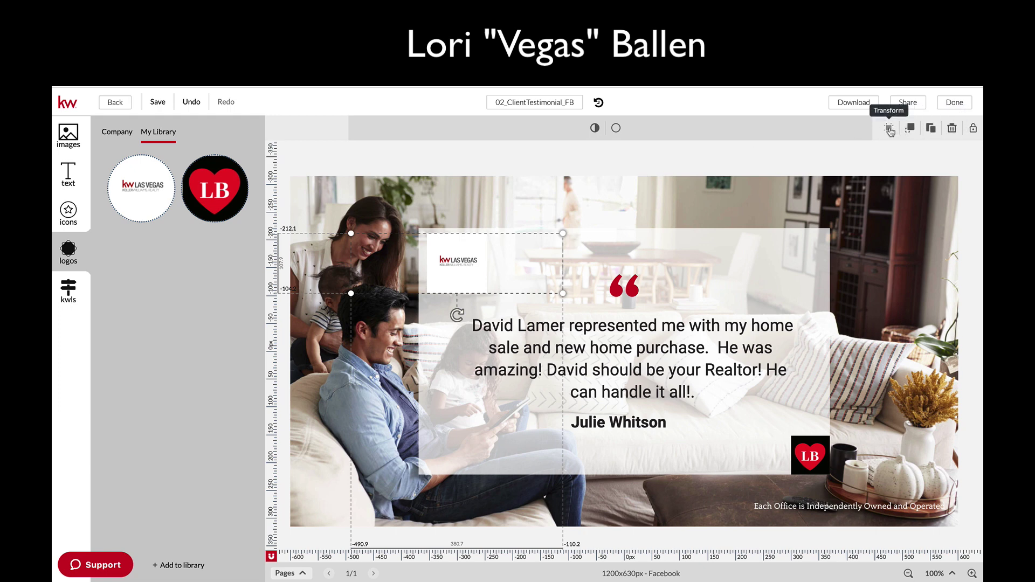
# Enlarge the KW Las Vegas logo slightly and shift it right, then nudge the LB logo left and up.
pyautogui.click(890, 130)
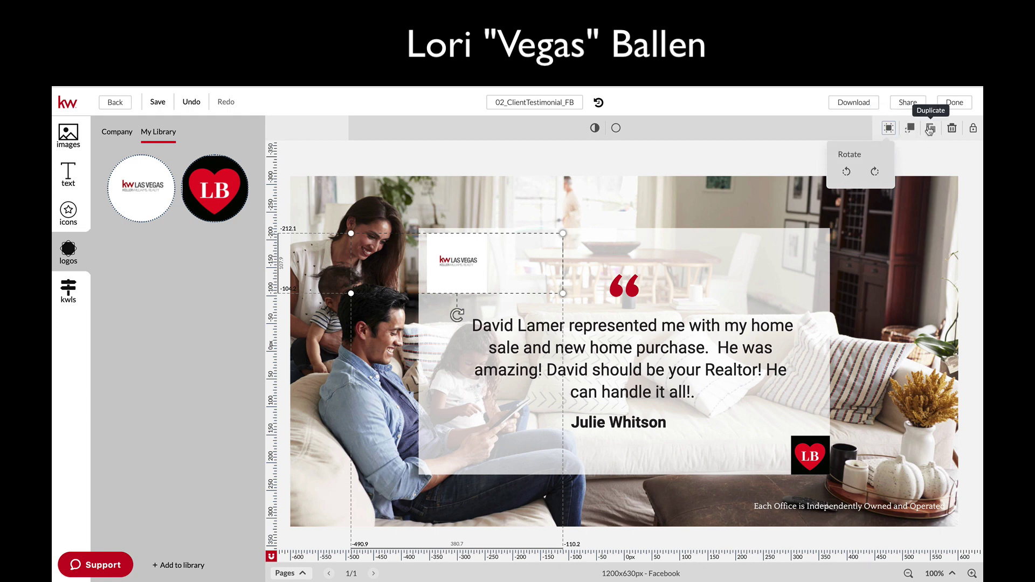
pyautogui.click(437, 153)
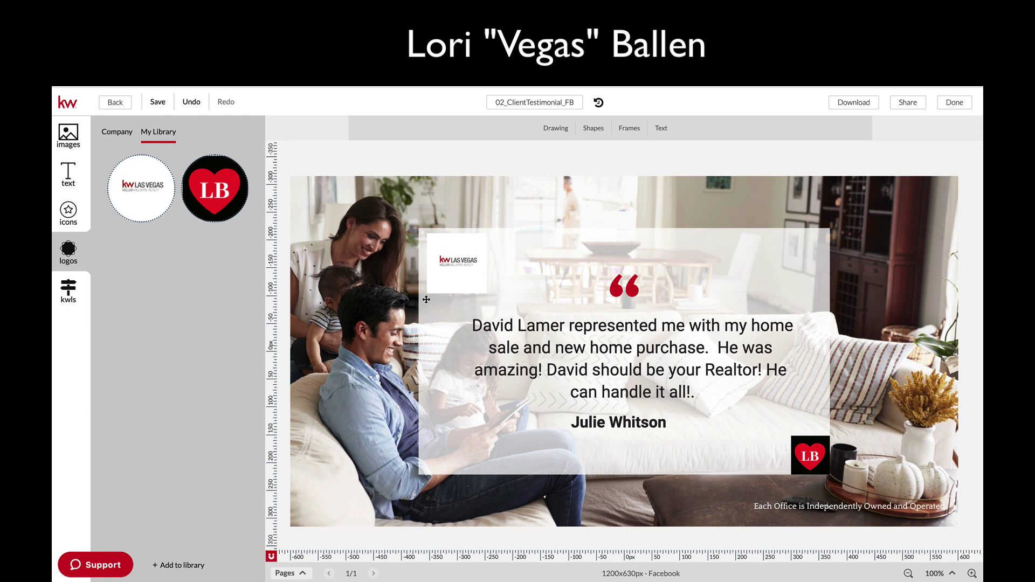
pyautogui.click(467, 277)
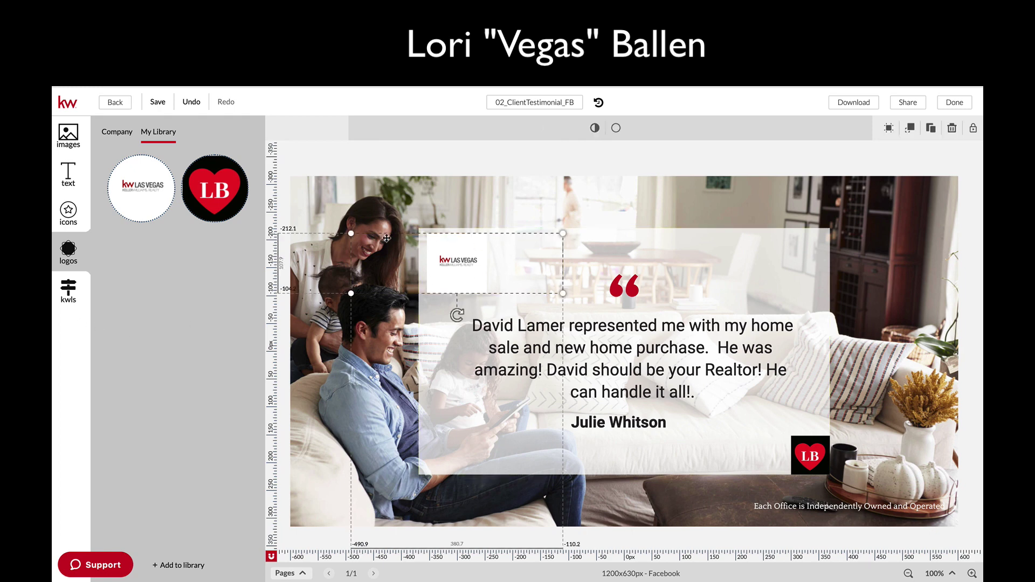
pyautogui.moveTo(349, 233); pyautogui.dragTo(335, 229)
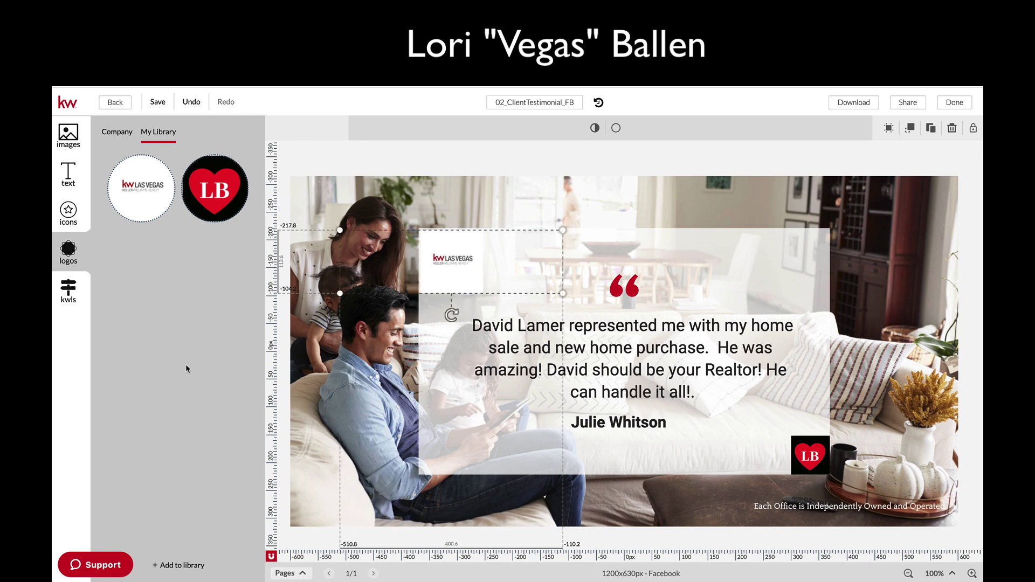
pyautogui.click(498, 171)
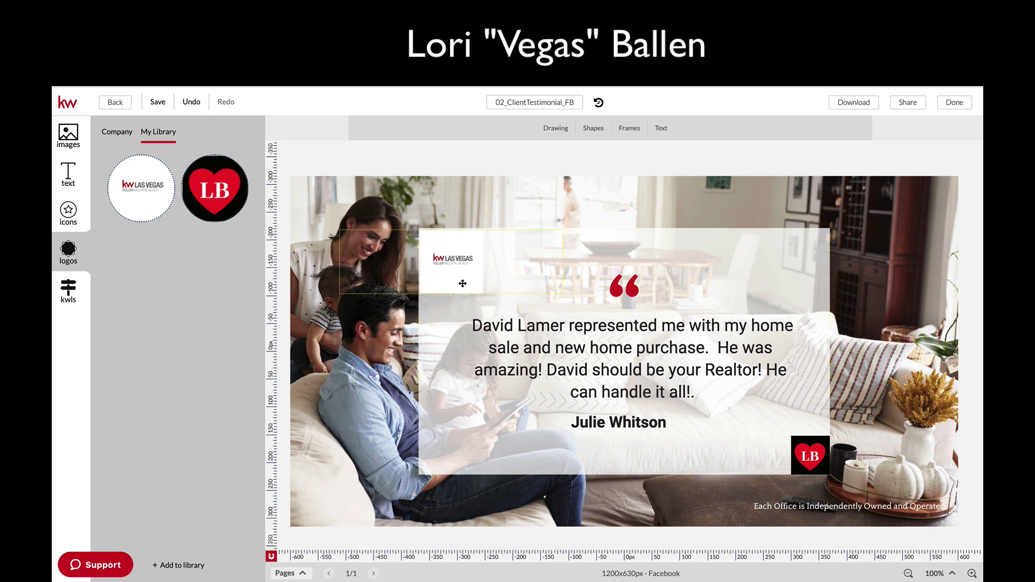
pyautogui.moveTo(463, 283); pyautogui.dragTo(470, 281)
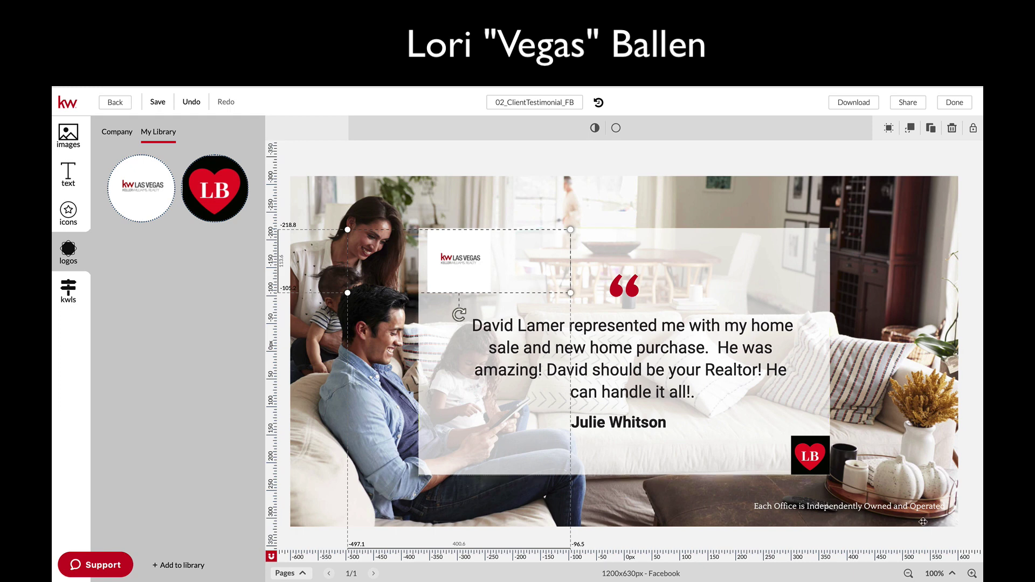
pyautogui.moveTo(804, 464); pyautogui.dragTo(798, 459)
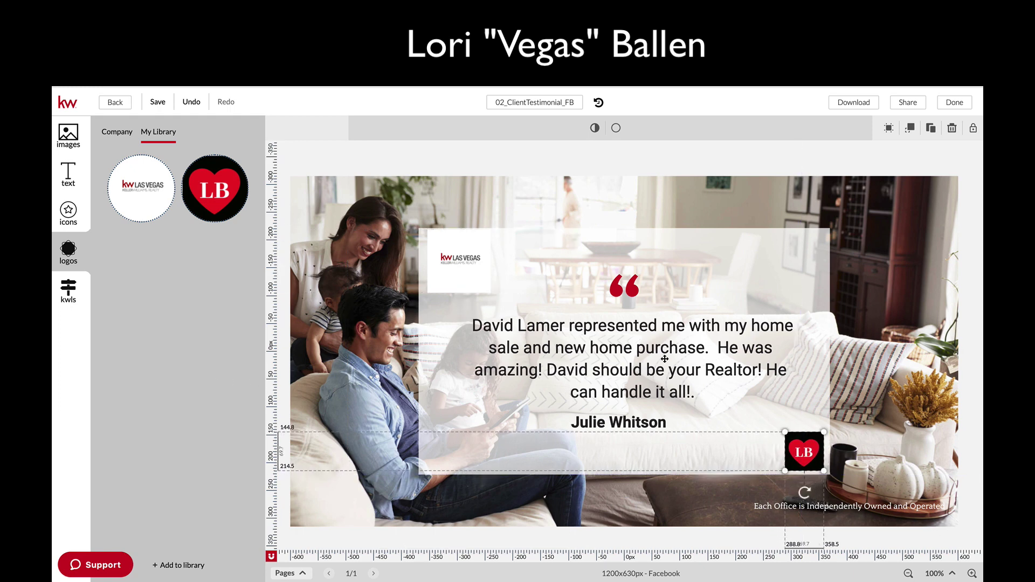
pyautogui.click(952, 160)
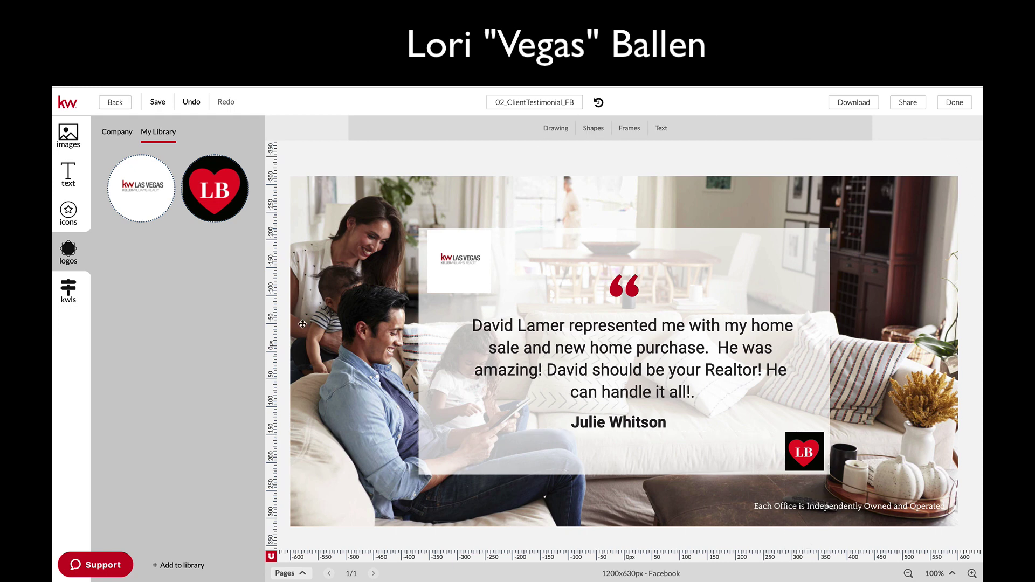
# Place the saved team-name text from My Library beside the LB logo, realigning the KW Las Vegas logo.
pyautogui.click(65, 172)
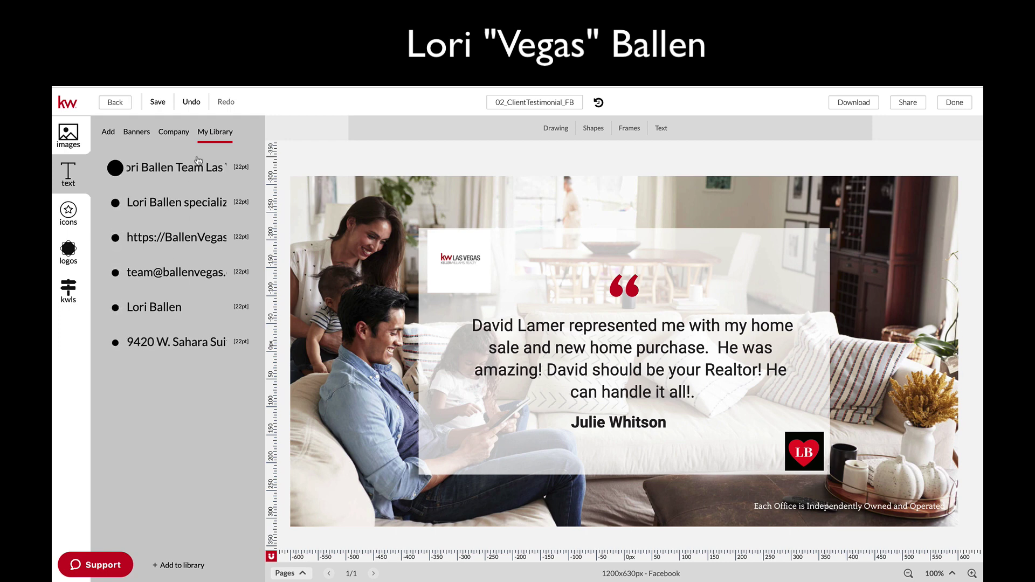
pyautogui.moveTo(172, 167); pyautogui.dragTo(562, 278)
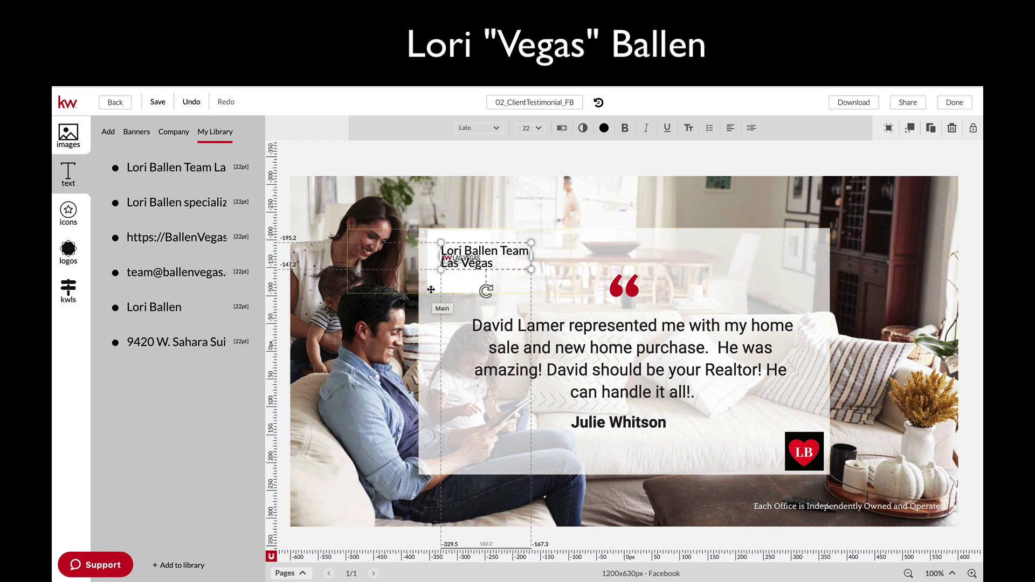
pyautogui.moveTo(431, 287)
pyautogui.mouseDown()
pyautogui.moveTo(438, 313)
pyautogui.moveTo(421, 288)
pyautogui.mouseUp()
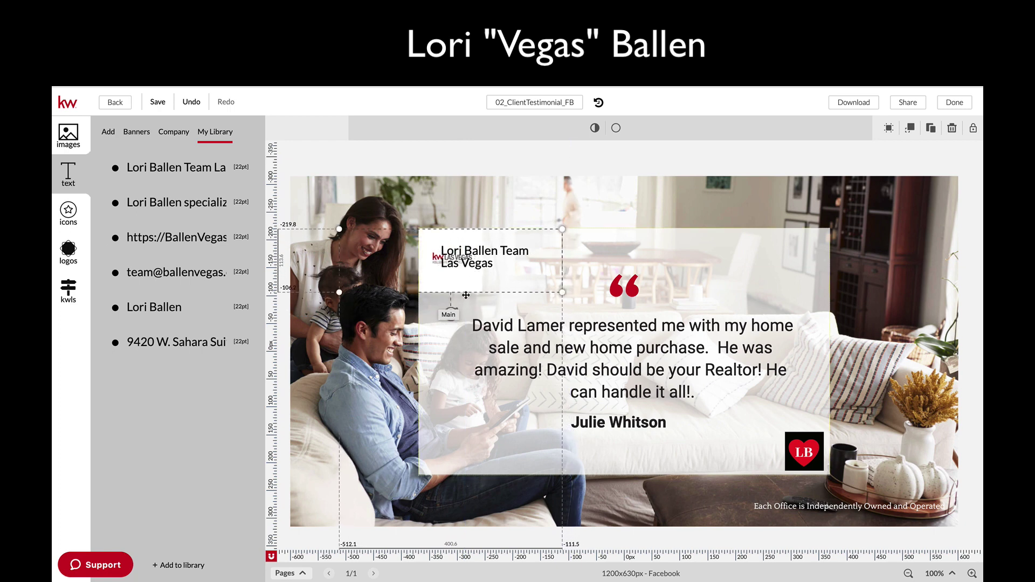
pyautogui.moveTo(562, 292)
pyautogui.mouseDown()
pyautogui.moveTo(835, 370)
pyautogui.moveTo(572, 295)
pyautogui.mouseUp()
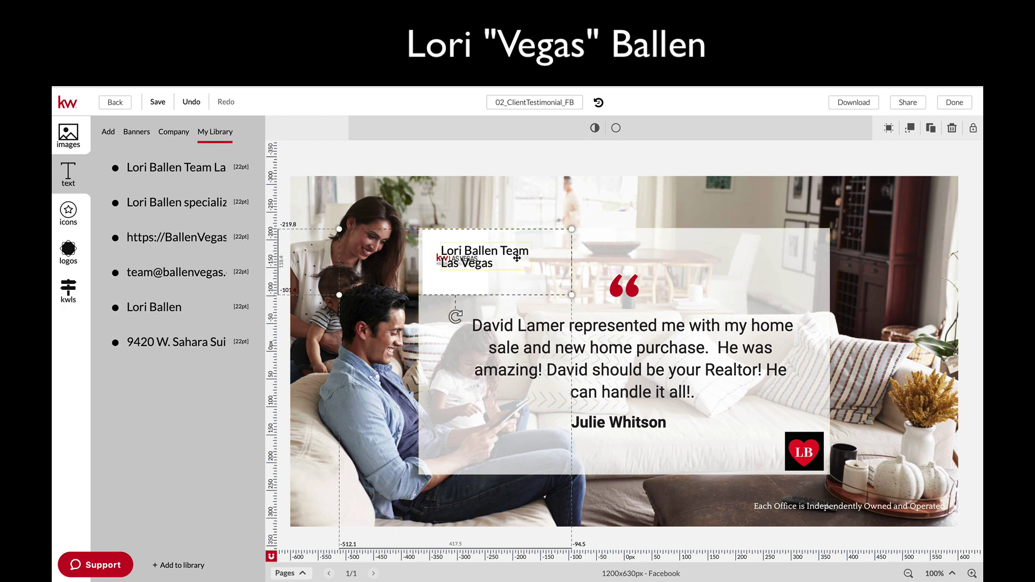
pyautogui.moveTo(517, 257); pyautogui.dragTo(767, 459)
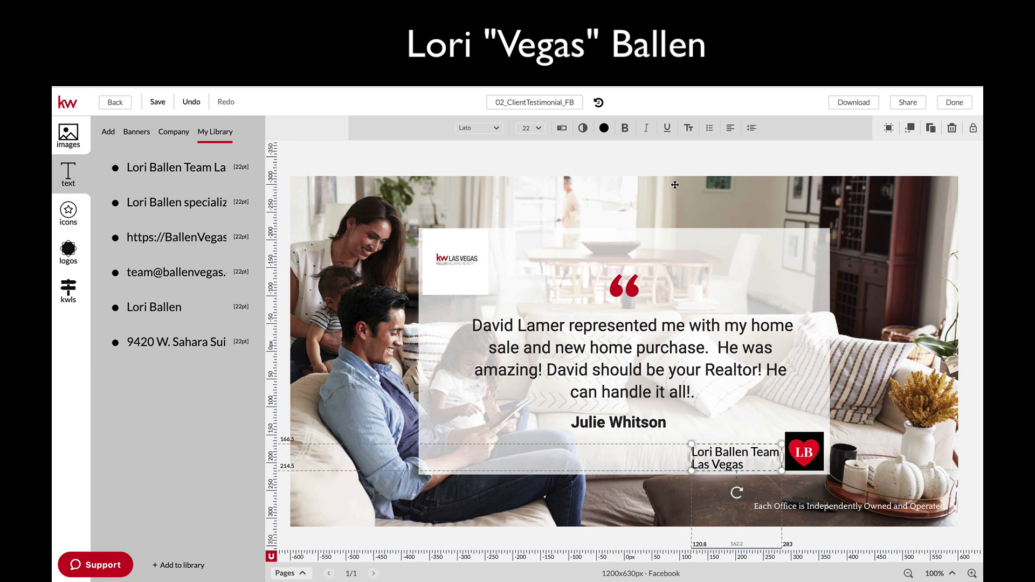
pyautogui.moveTo(461, 266); pyautogui.dragTo(461, 267)
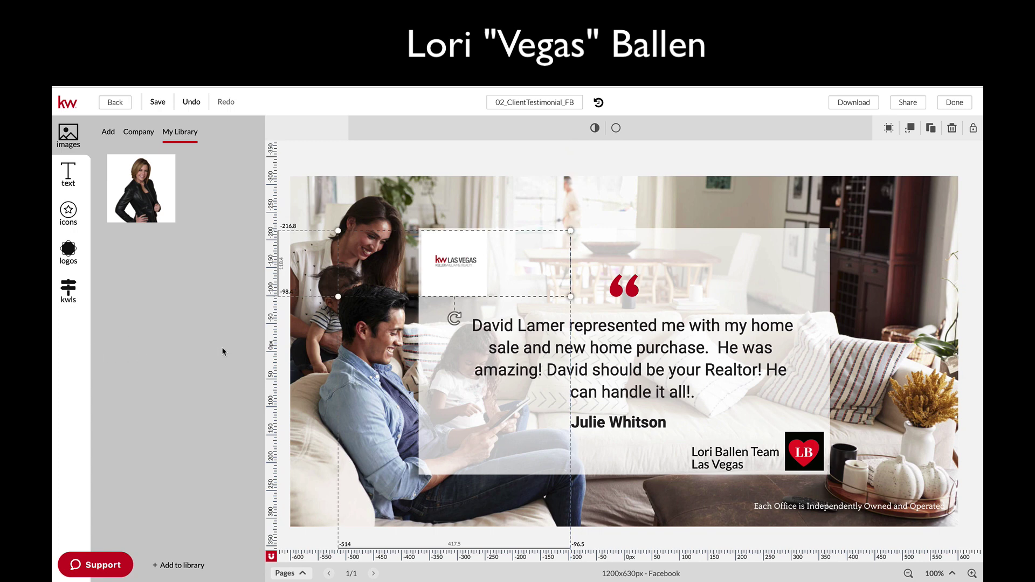
# Move the LB logo below the KW Las Vegas logo and widen the team name onto one line.
pyautogui.click(646, 190)
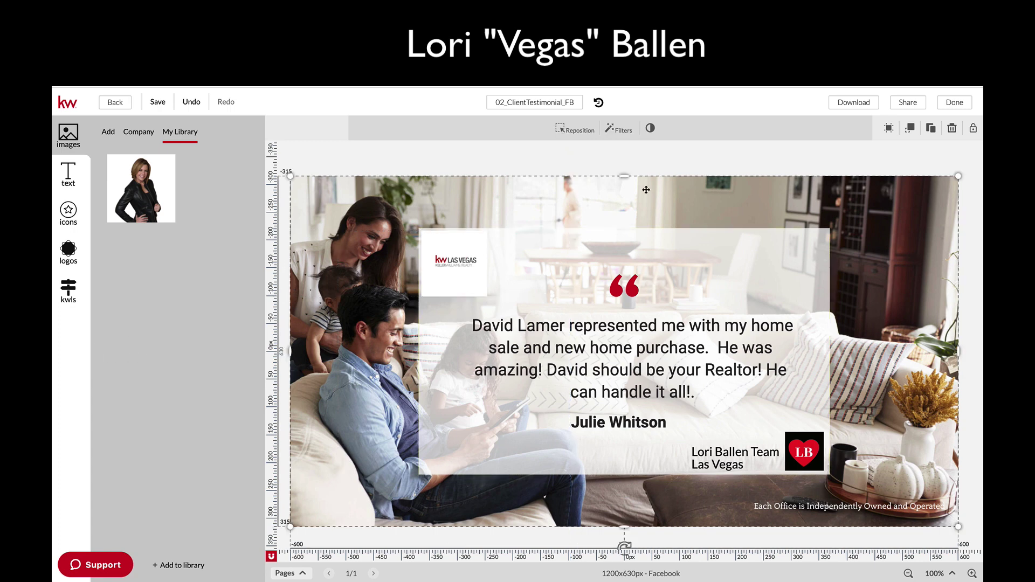
pyautogui.moveTo(812, 449); pyautogui.dragTo(451, 282)
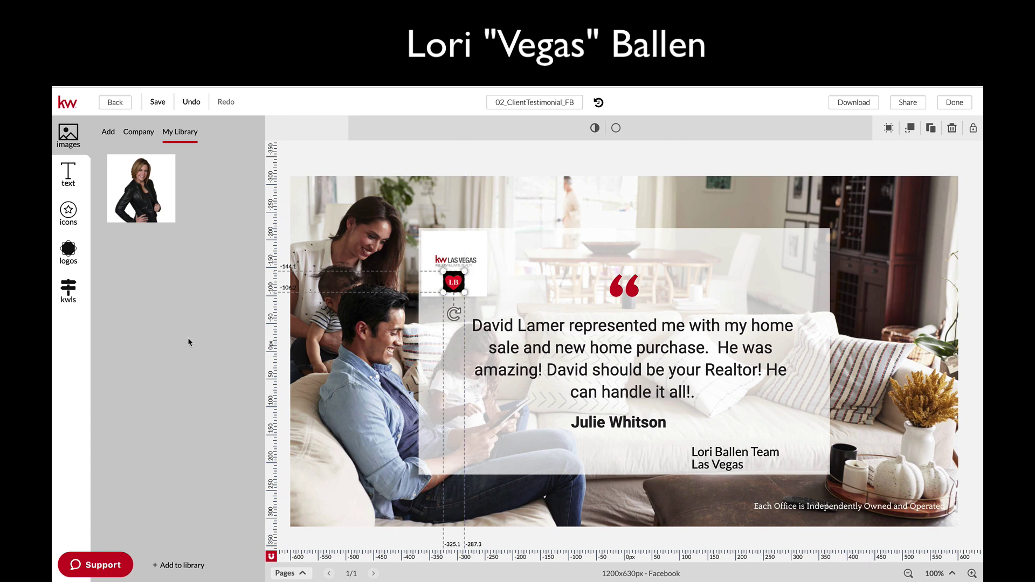
pyautogui.click(708, 158)
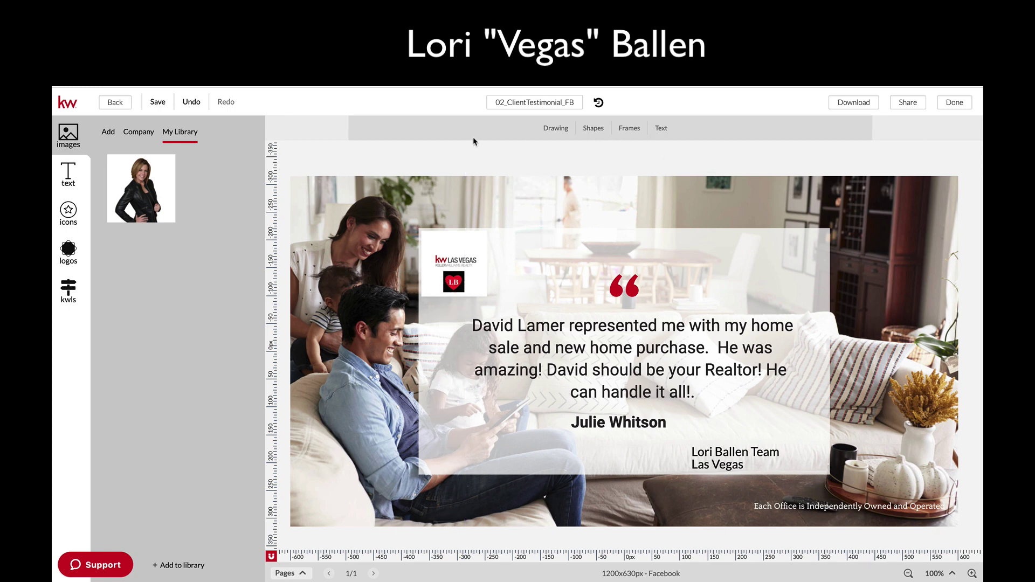
pyautogui.moveTo(457, 265); pyautogui.dragTo(456, 260)
pyautogui.click(654, 193)
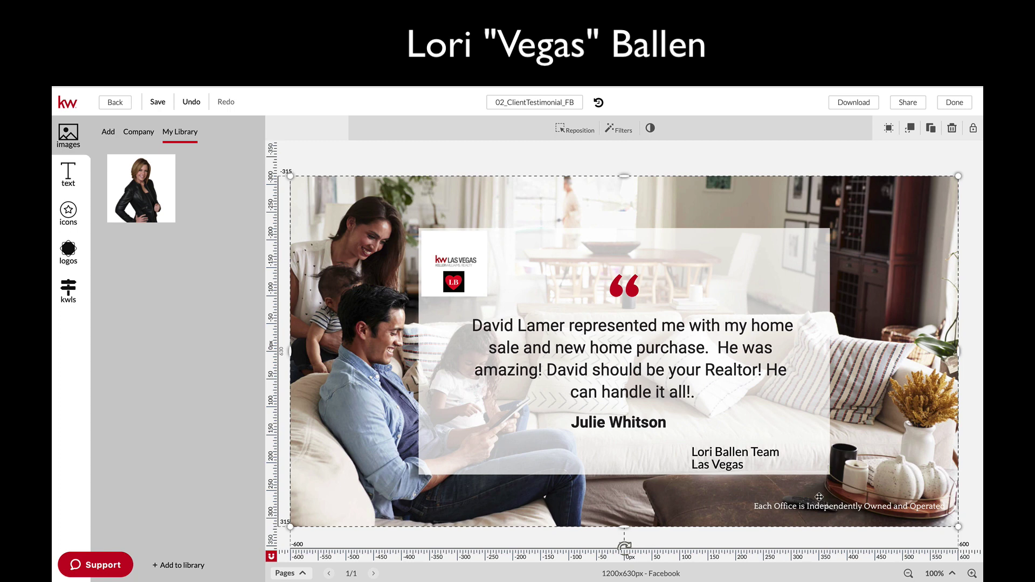
pyautogui.click(740, 461)
pyautogui.moveTo(783, 458)
pyautogui.mouseDown()
pyautogui.moveTo(841, 457)
pyautogui.moveTo(766, 456)
pyautogui.mouseUp()
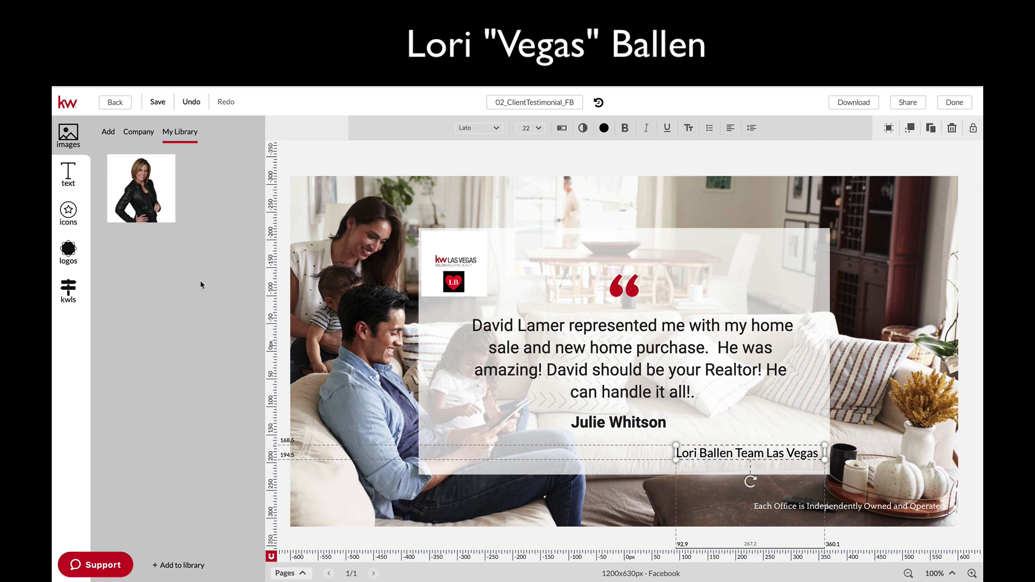
pyautogui.click(69, 191)
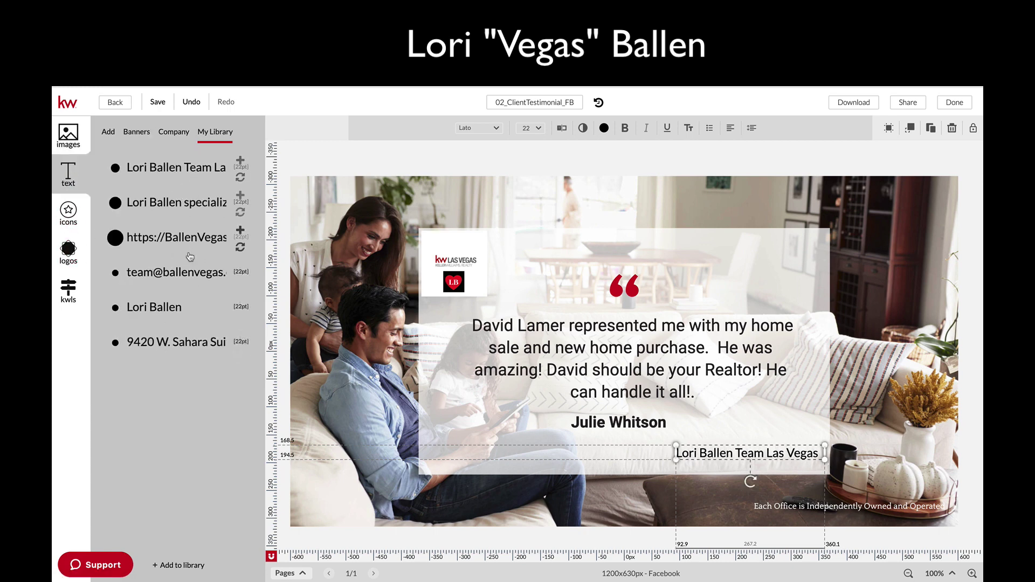
pyautogui.moveTo(188, 239); pyautogui.dragTo(789, 473)
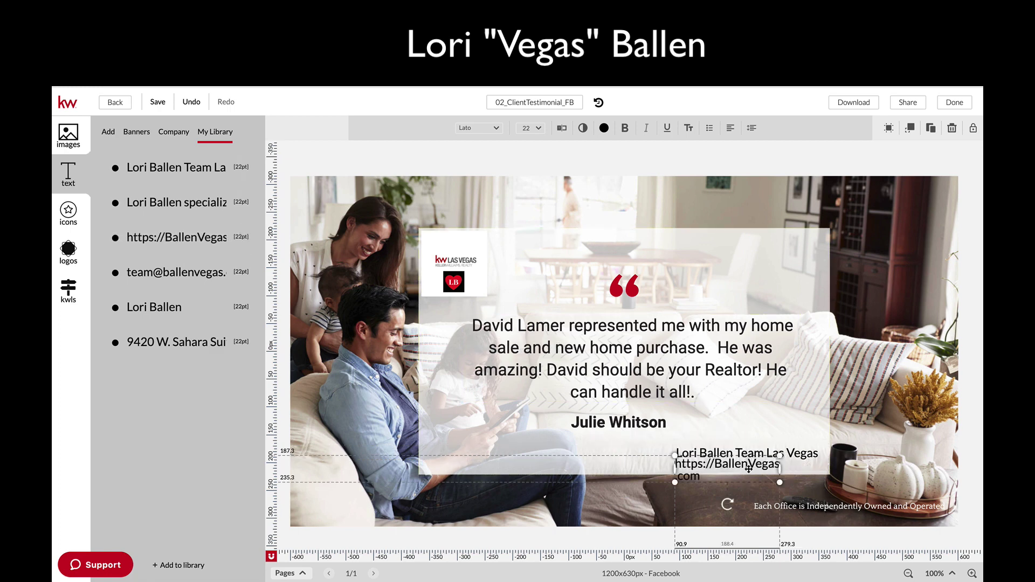
pyautogui.click(719, 464)
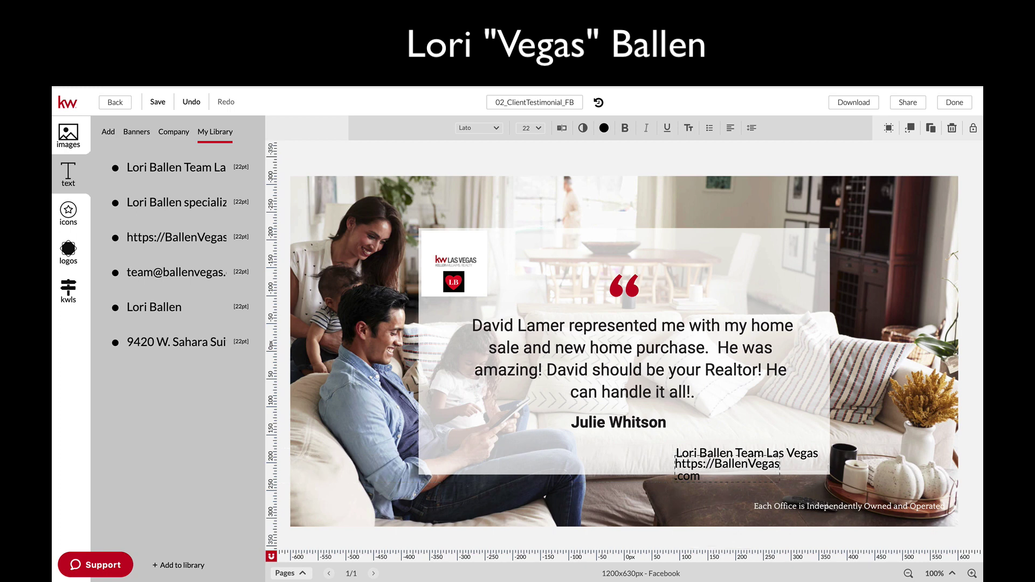
pyautogui.press('BackSpace')
pyautogui.press('BackSpace')
pyautogui.press('BackSpace')
pyautogui.press('BackSpace')
pyautogui.press('BackSpace')
pyautogui.press('BackSpace')
pyautogui.press('BackSpace')
pyautogui.press('BackSpace')
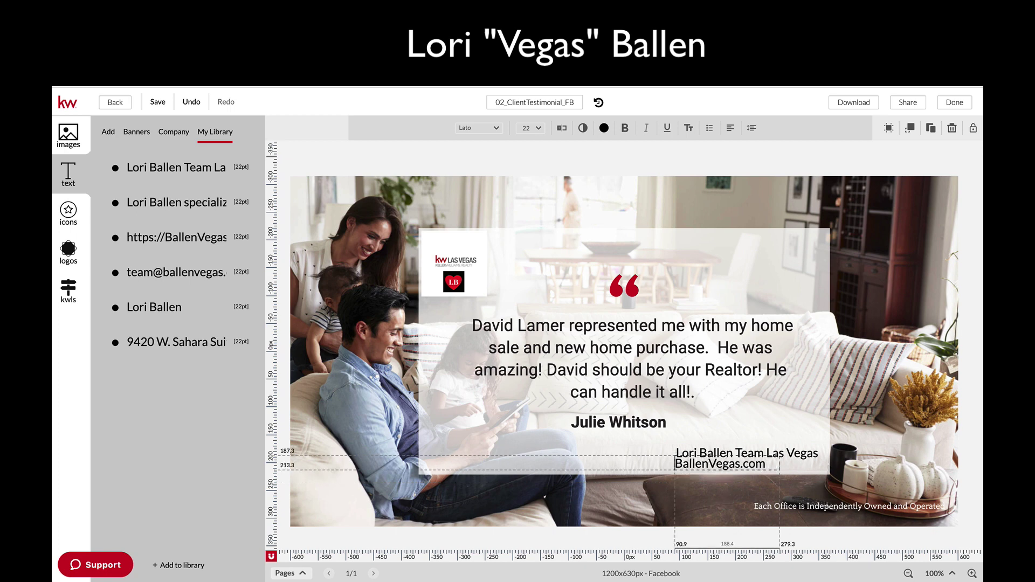
pyautogui.click(716, 460)
pyautogui.moveTo(718, 452); pyautogui.dragTo(720, 466)
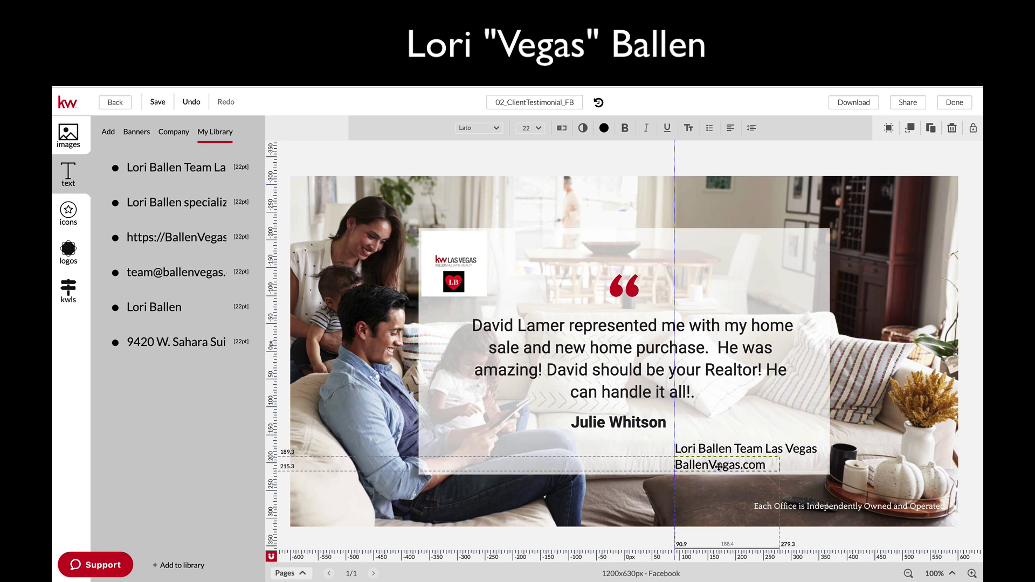
pyautogui.press('Escape')
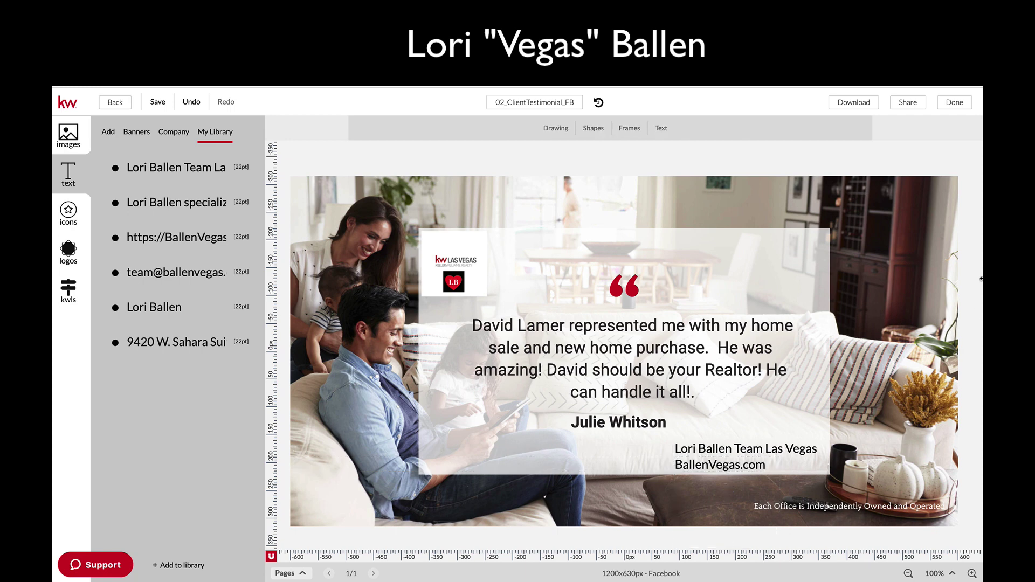
# Raise the testimonial panel and group the kw and LB heart logos in the bottom-right corner.
pyautogui.moveTo(624, 291); pyautogui.dragTo(643, 326)
pyautogui.moveTo(455, 240); pyautogui.dragTo(324, 187)
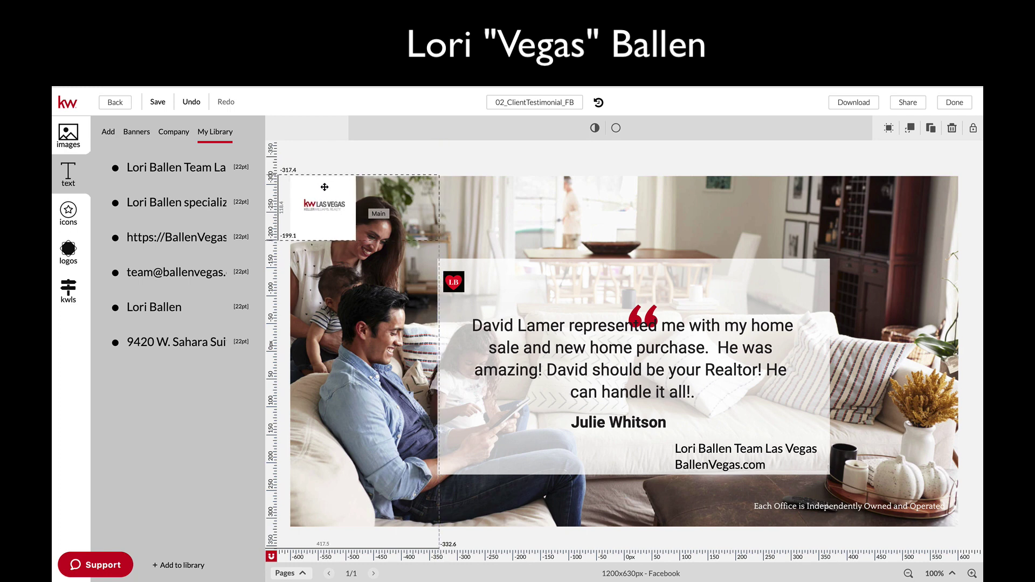
pyautogui.moveTo(454, 281); pyautogui.dragTo(326, 227)
pyautogui.click(425, 144)
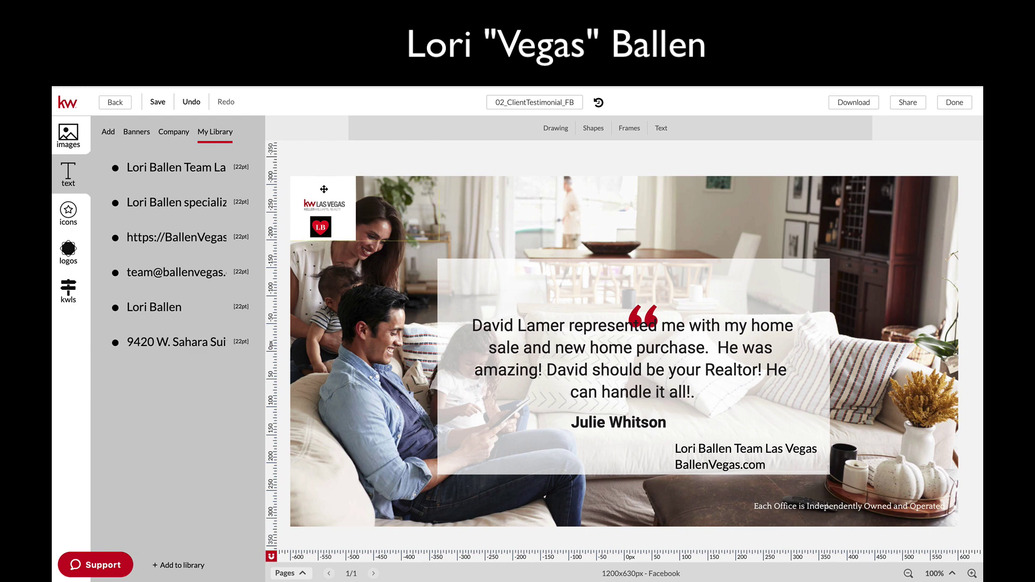
pyautogui.moveTo(324, 190); pyautogui.dragTo(928, 478)
pyautogui.moveTo(324, 232); pyautogui.dragTo(931, 515)
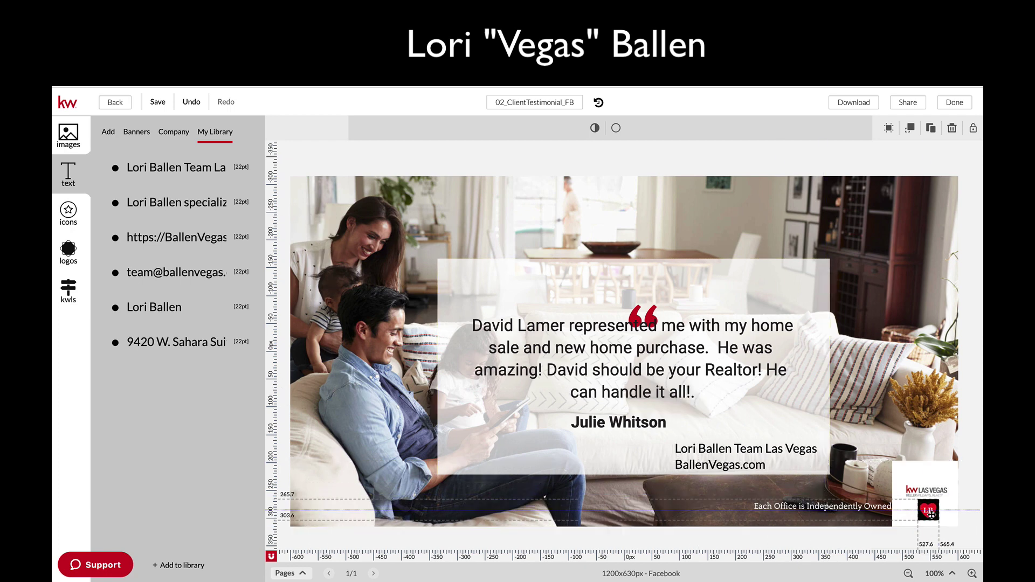
pyautogui.click(980, 470)
# Shift the disclaimer left so 'Each Office is Independently Owned and Operated' shows fully, nudging the heart logo.
pyautogui.moveTo(770, 512)
pyautogui.mouseDown()
pyautogui.moveTo(734, 516)
pyautogui.moveTo(788, 512)
pyautogui.moveTo(761, 514)
pyautogui.moveTo(771, 514)
pyautogui.mouseUp()
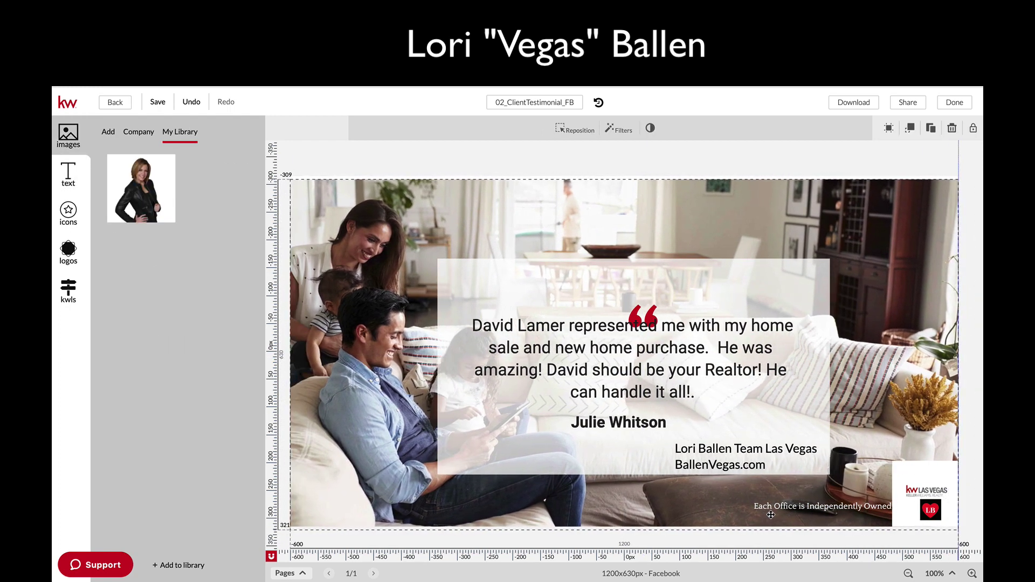
pyautogui.click(895, 510)
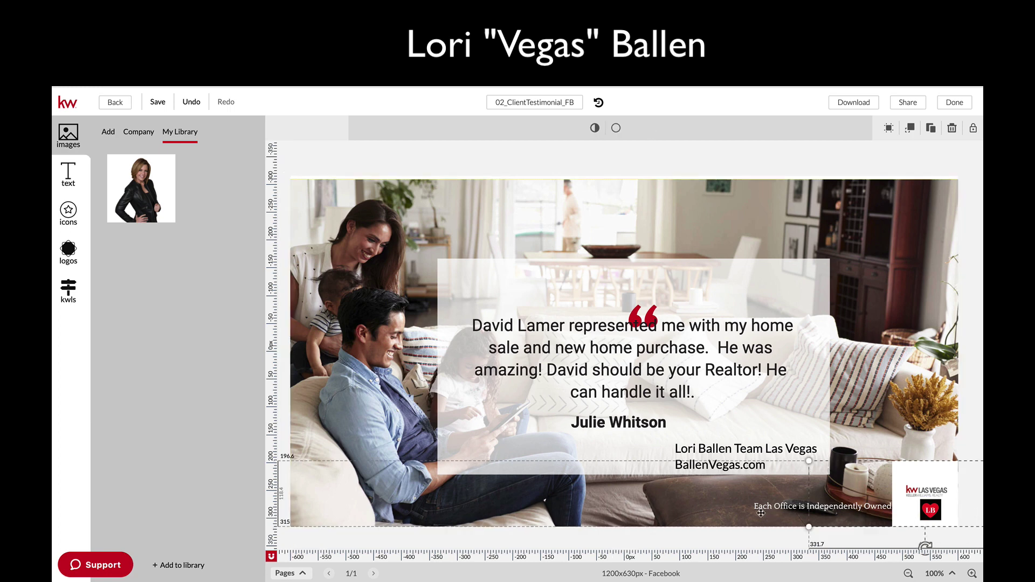
pyautogui.moveTo(761, 508); pyautogui.dragTo(701, 517)
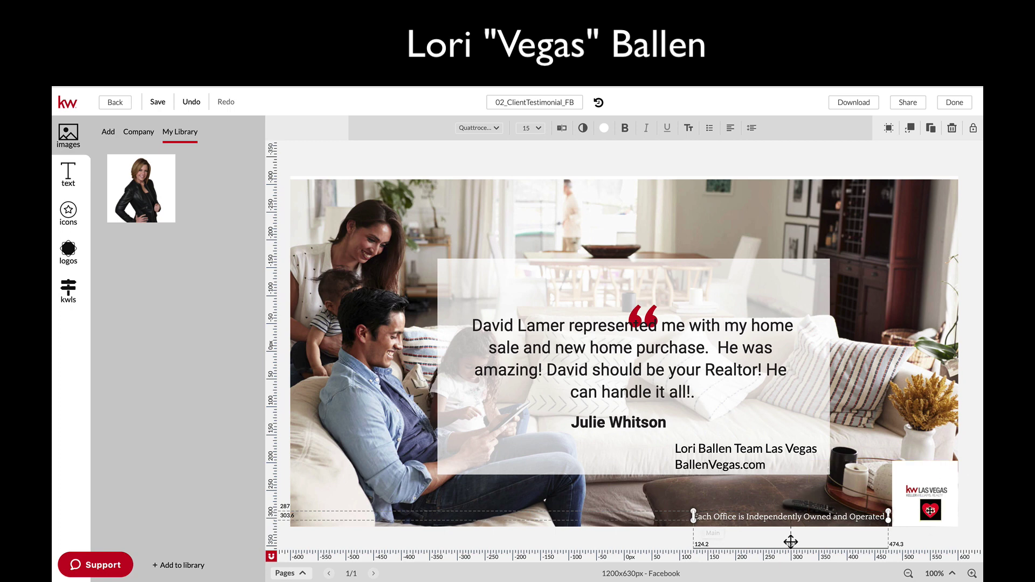
pyautogui.moveTo(930, 511); pyautogui.dragTo(926, 486)
pyautogui.click(981, 398)
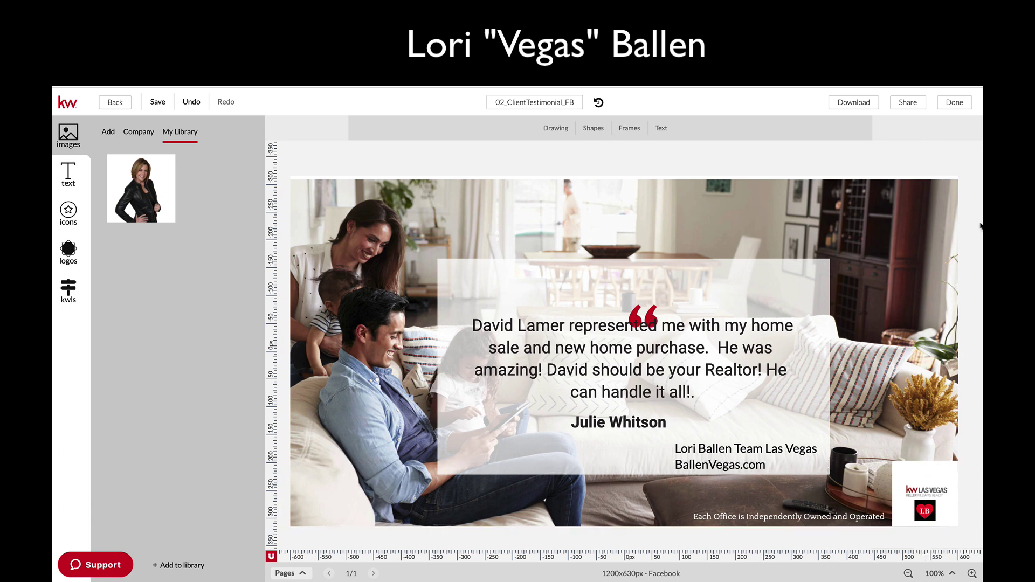
# Center the client's name under the quote, undoing an accidental testimonial move.
pyautogui.moveTo(643, 316); pyautogui.dragTo(648, 337)
pyautogui.hotkey('ctrl', 'z')
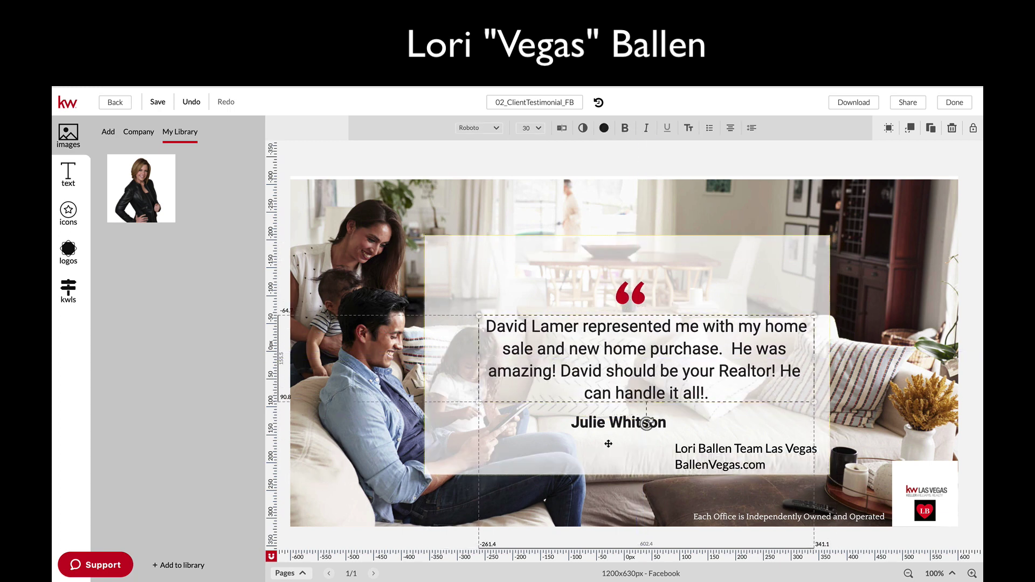
pyautogui.moveTo(613, 426); pyautogui.dragTo(623, 423)
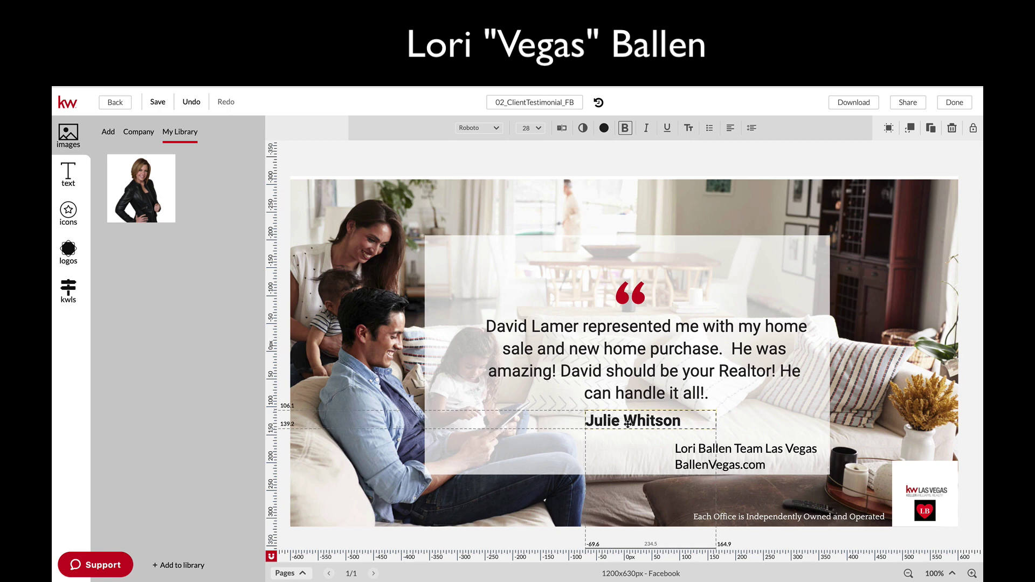
pyautogui.click(979, 260)
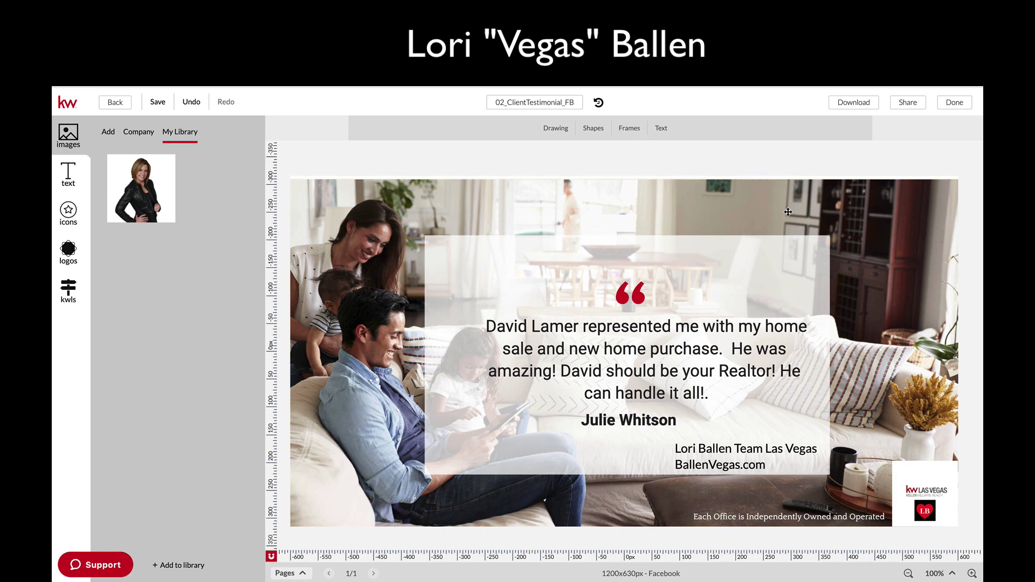
# Shrink the BallenVegas.com website text beneath the team name.
pyautogui.click(705, 465)
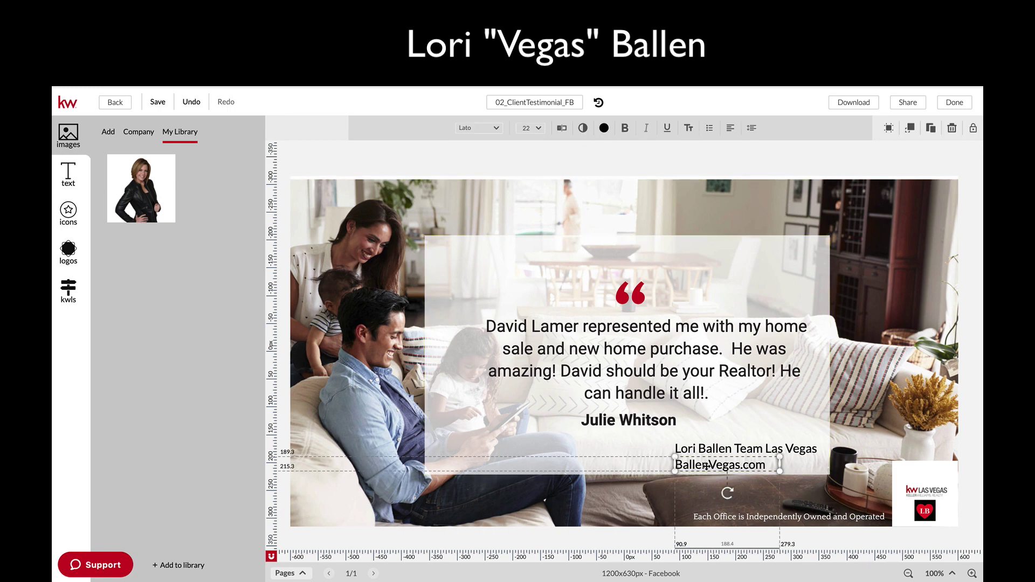
pyautogui.moveTo(779, 469); pyautogui.dragTo(756, 459)
pyautogui.click(979, 313)
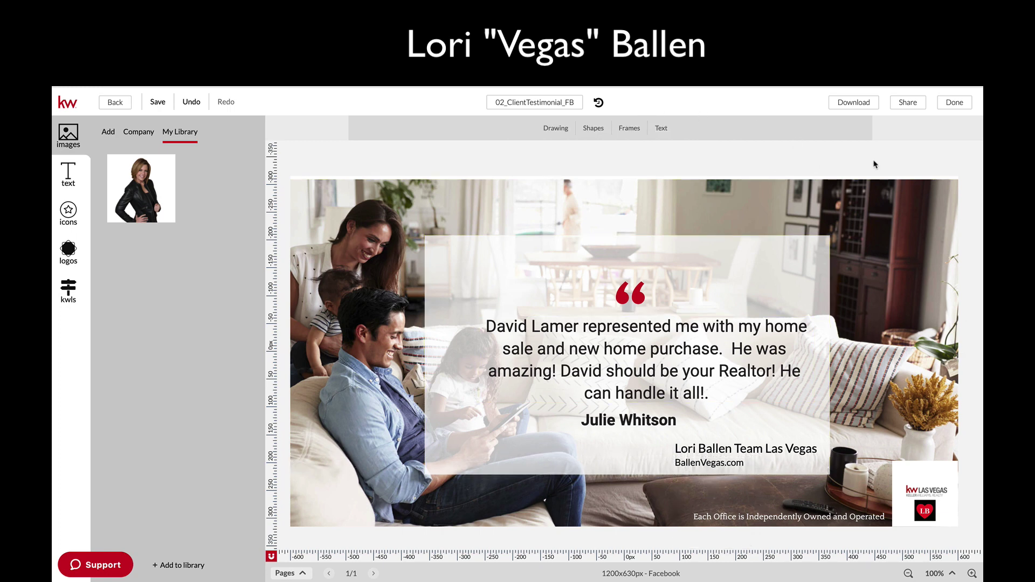
# Download the graphic from the Download panel's Get PNG tab with publish settings expanded.
pyautogui.click(857, 103)
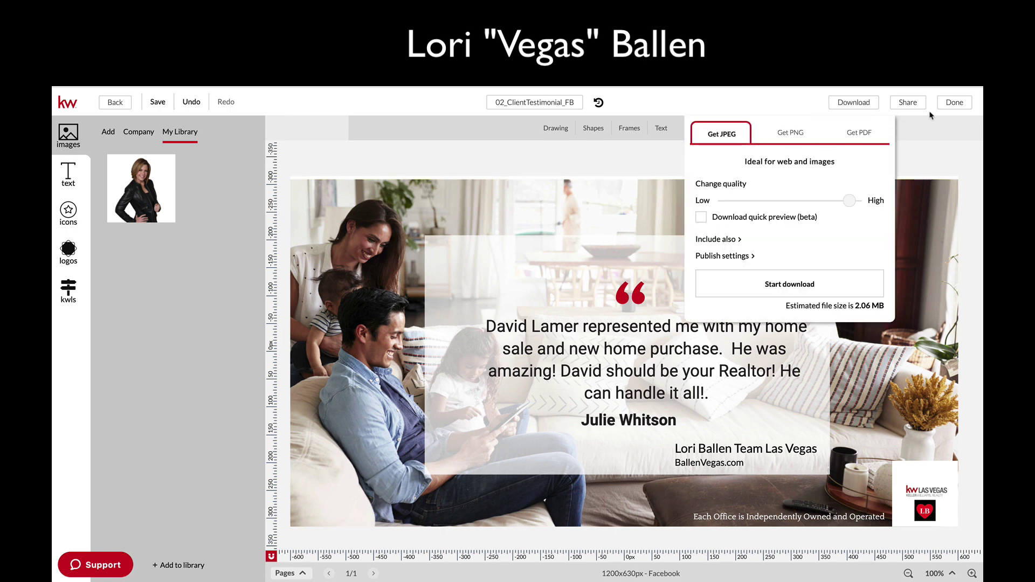
pyautogui.click(792, 135)
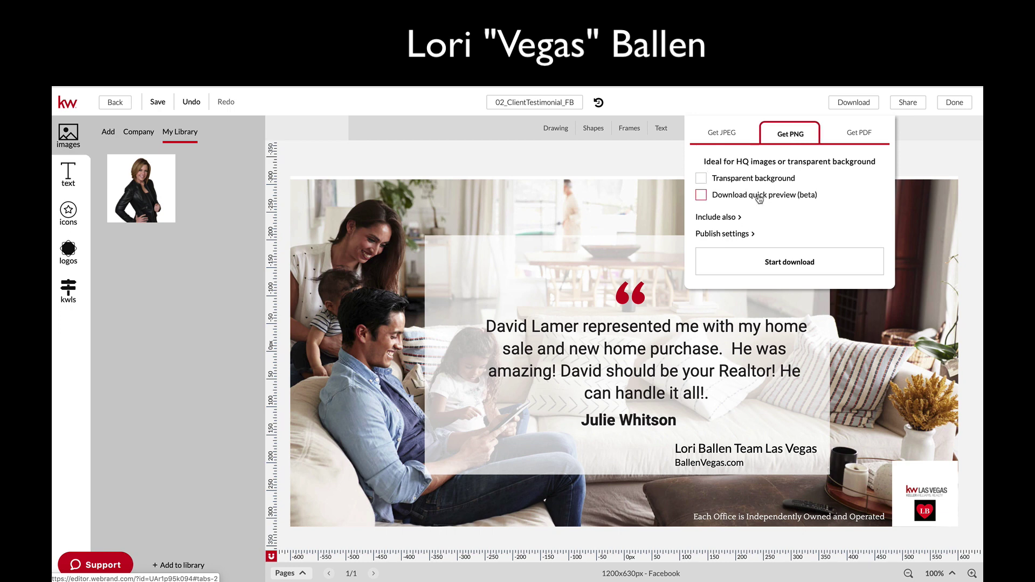
pyautogui.click(718, 236)
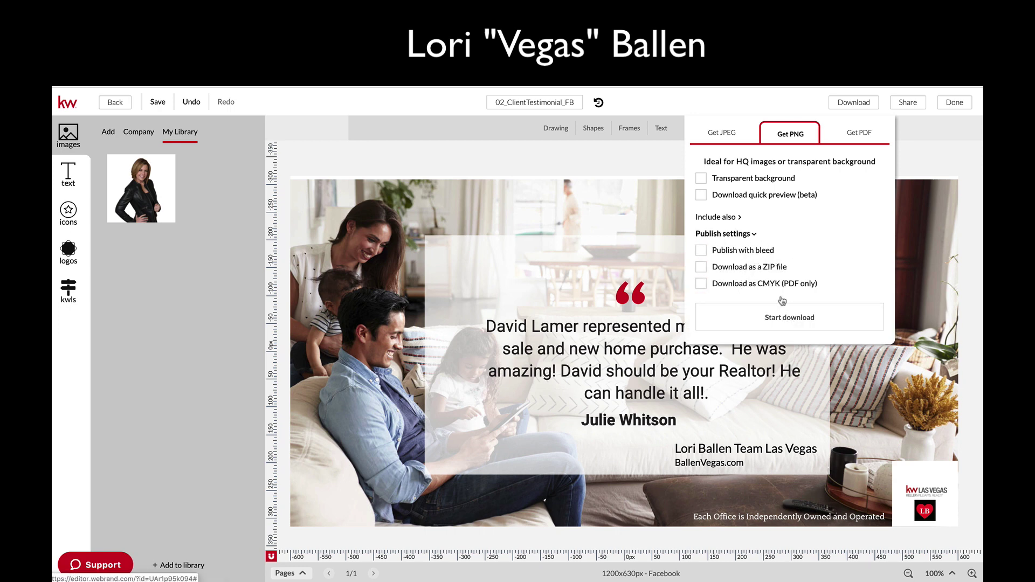
pyautogui.click(797, 322)
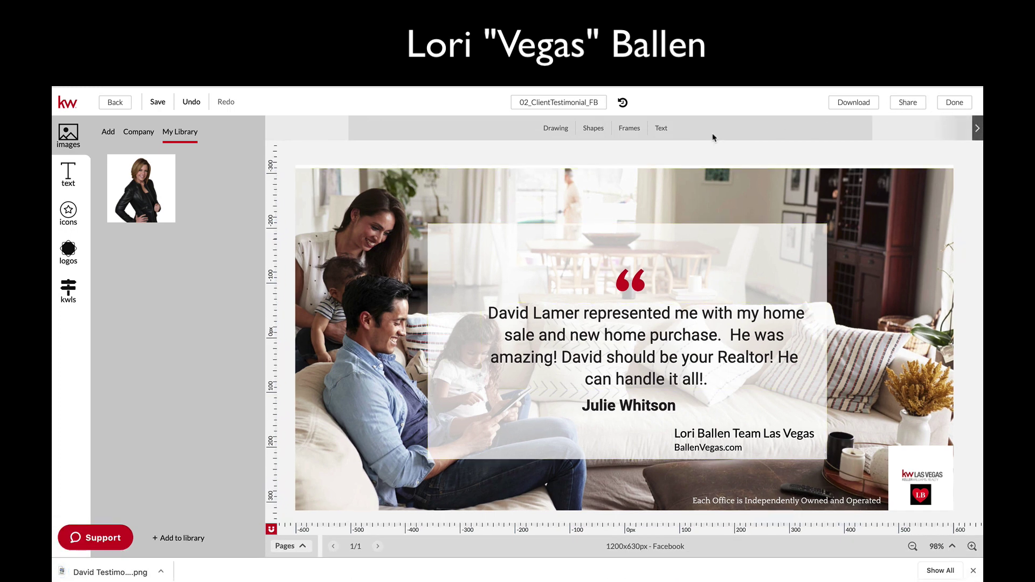
# Share the project to Facebook, always allowing the editor's pop-ups and redirects.
pyautogui.click(908, 102)
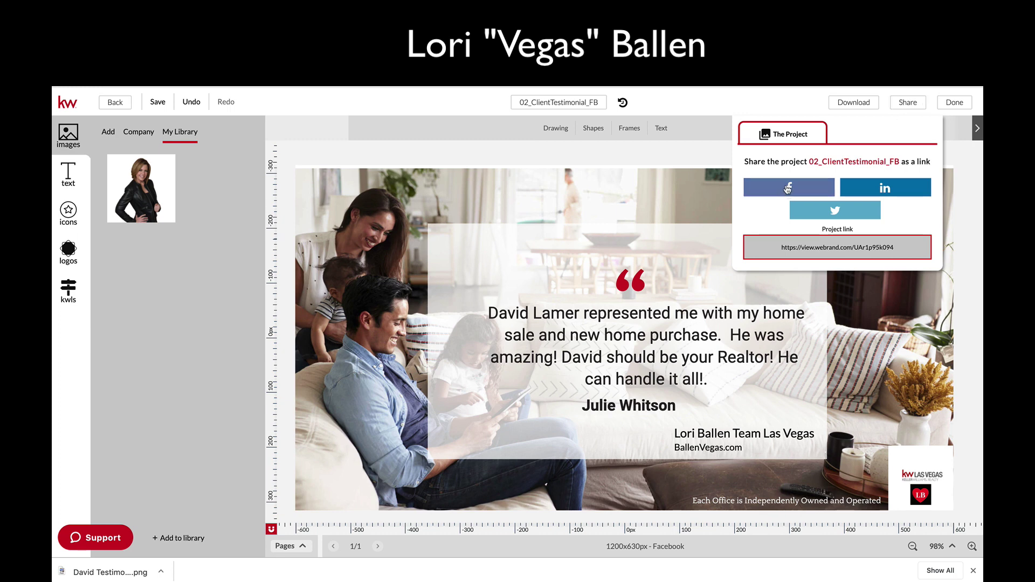
pyautogui.click(787, 188)
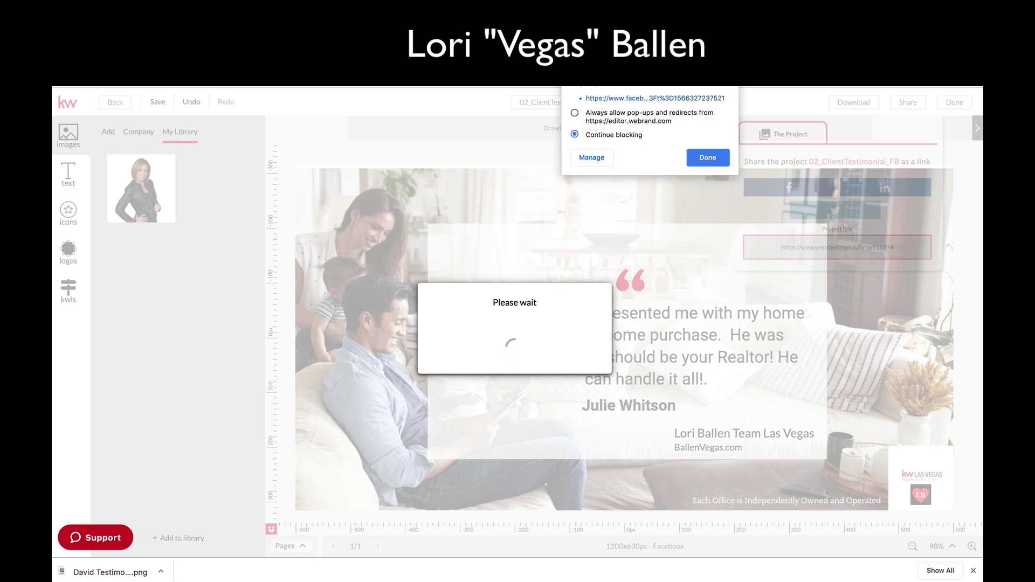
pyautogui.click(637, 122)
pyautogui.click(710, 158)
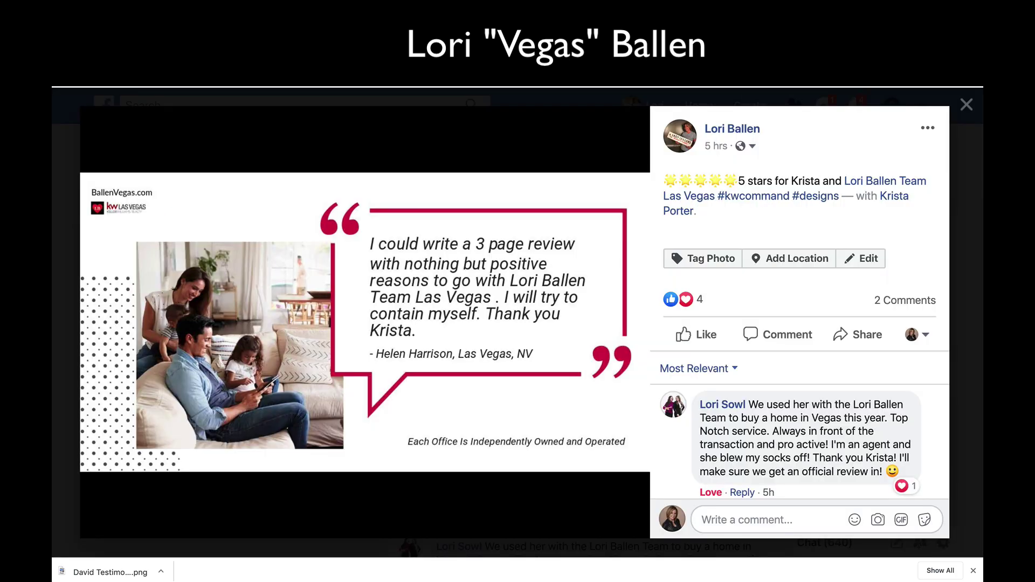
# Close the photo viewer and attach the downloaded testimonial PNG to a new Facebook Photo/Video post.
pyautogui.click(966, 105)
pyautogui.scroll(10, 602, 240)
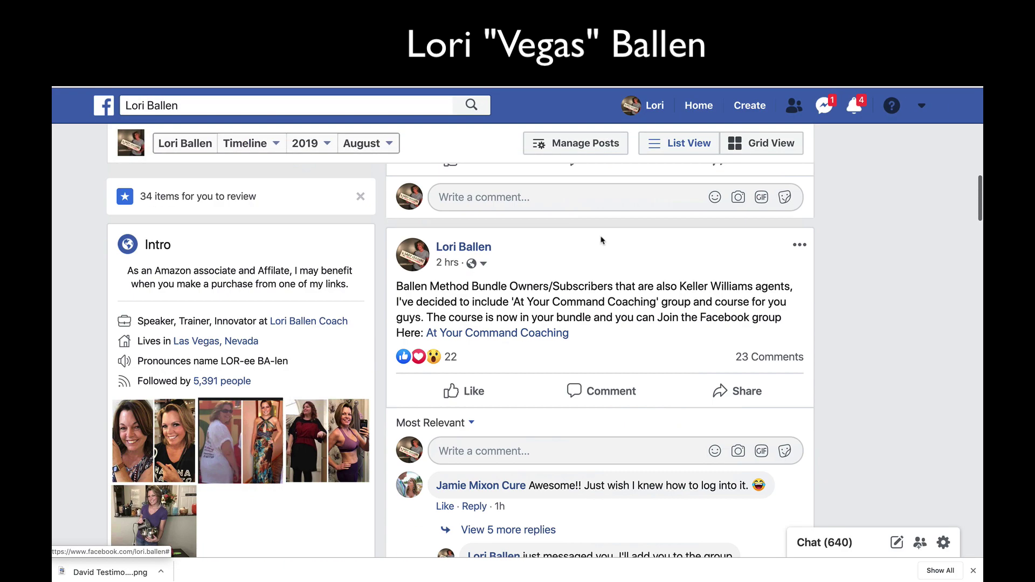
pyautogui.scroll(-8, 602, 241)
pyautogui.scroll(3, 562, 237)
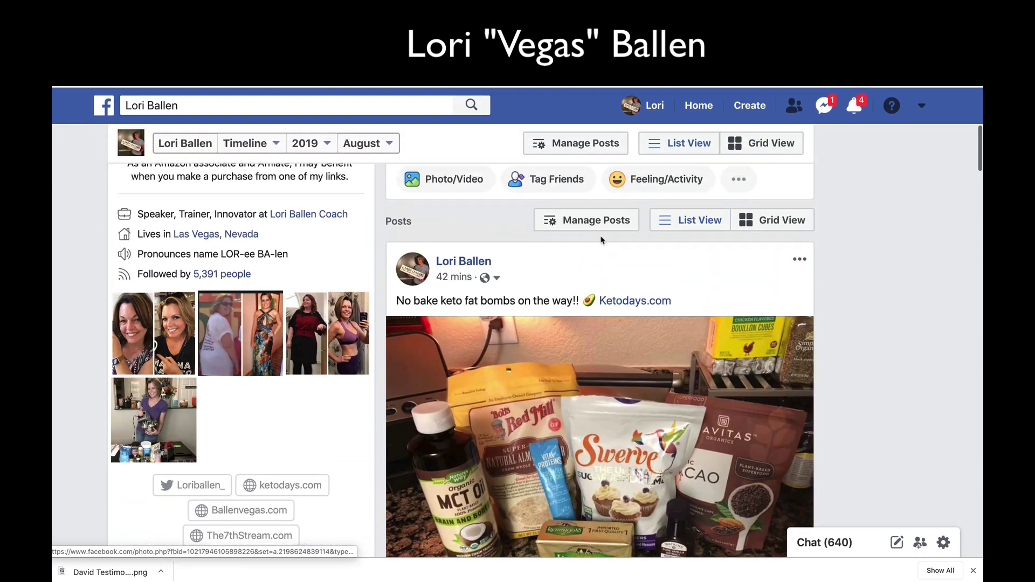
pyautogui.click(454, 285)
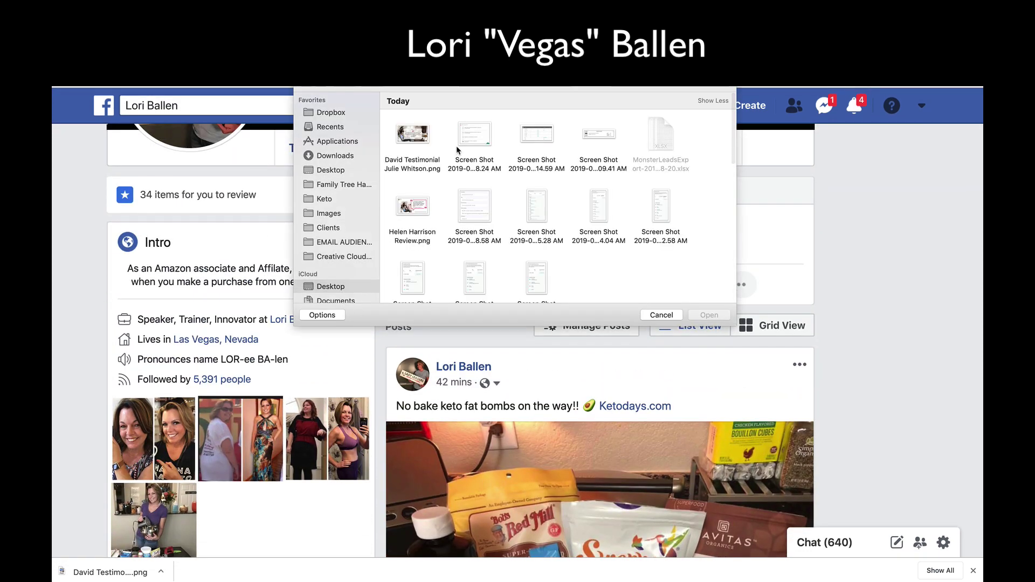
pyautogui.click(412, 135)
pyautogui.click(709, 315)
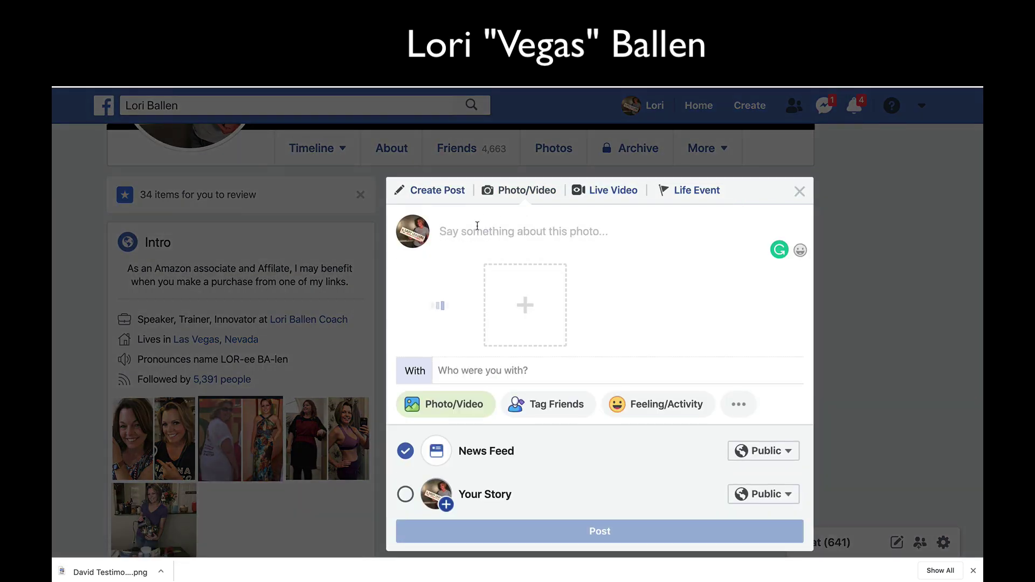
# Write the caption 'Another 5 Star Review for', tagging the agent and the team's business page.
pyautogui.write('Anot')
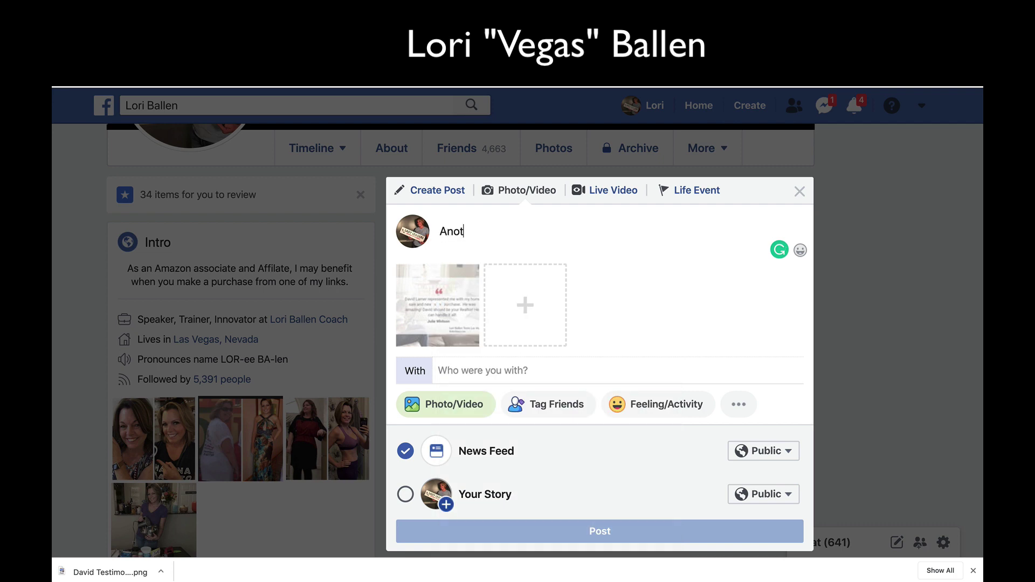
pyautogui.write('her 5 Star Rev')
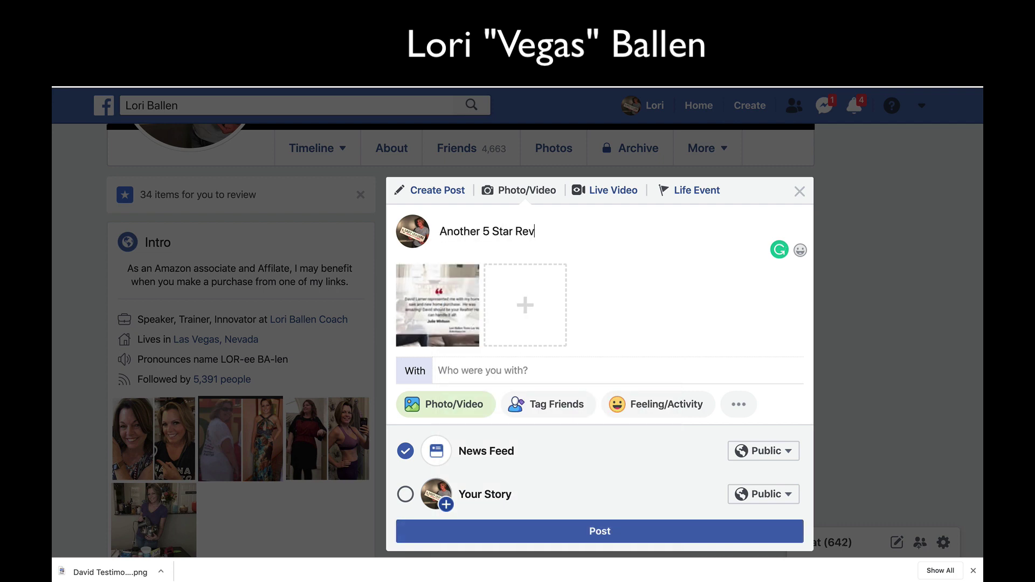
pyautogui.write('iew for @david la')
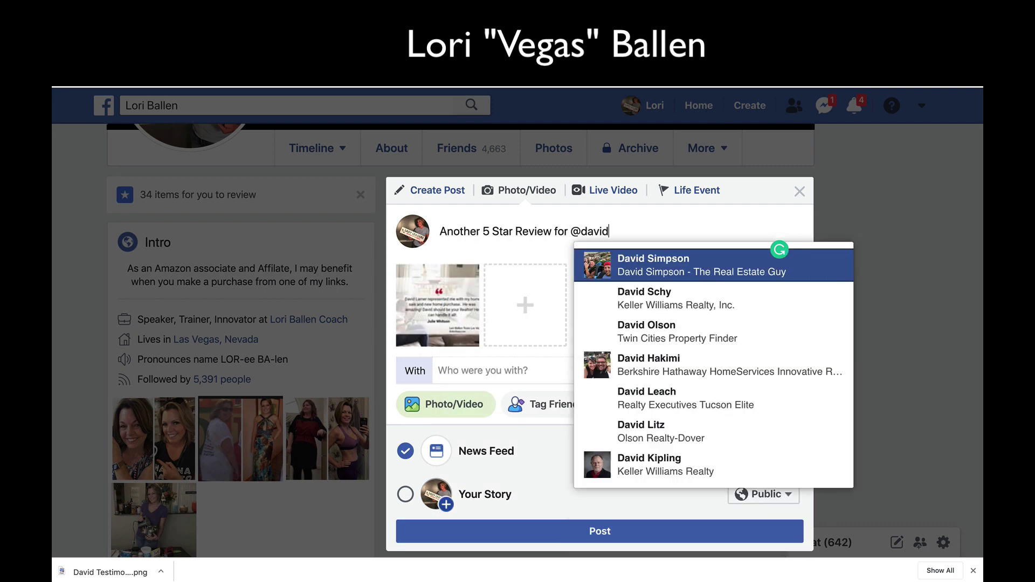
pyautogui.click(624, 271)
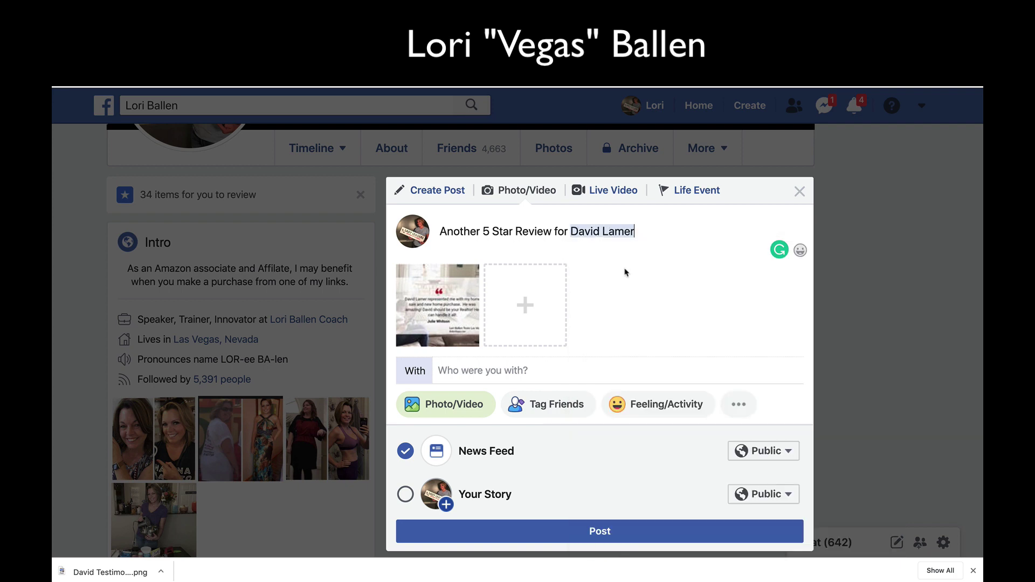
pyautogui.write('and @lori ballen')
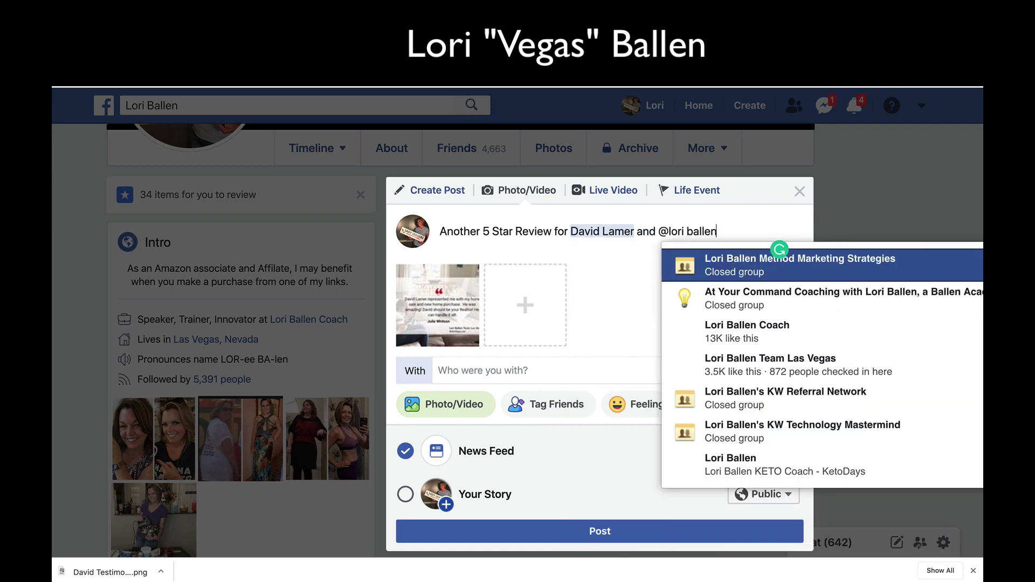
pyautogui.write(' team')
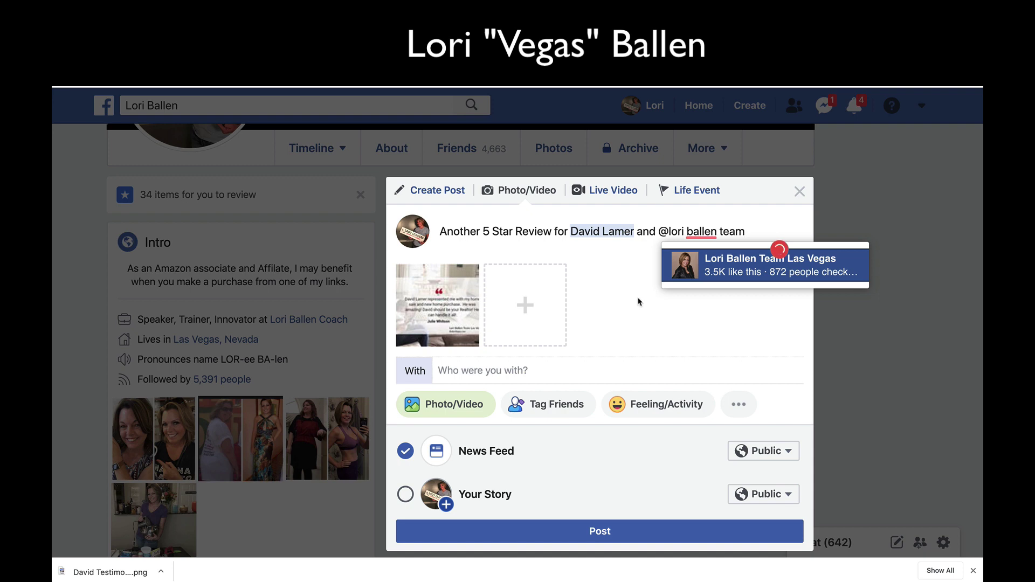
pyautogui.click(718, 277)
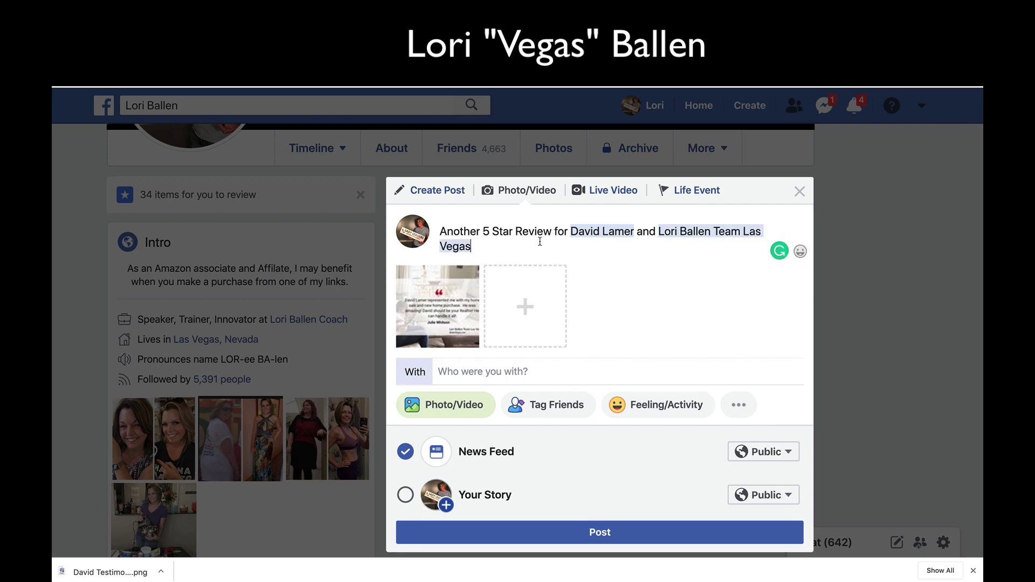
# End the caption with a red heart emoji and publish the post.
pyautogui.press('ctrl+super+space')
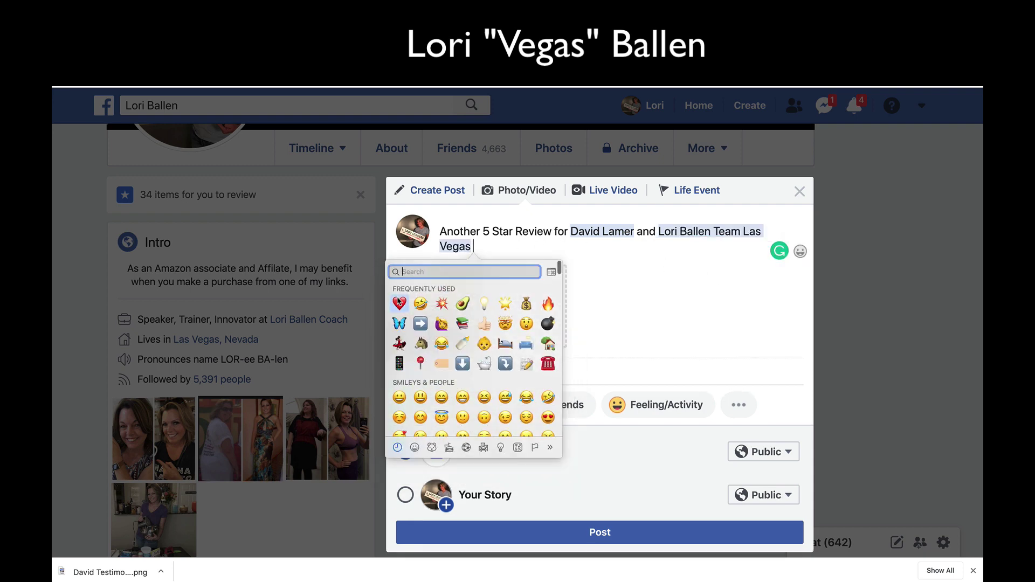
pyautogui.press('Return')
pyautogui.scroll(-1, 618, 307)
pyautogui.click(617, 501)
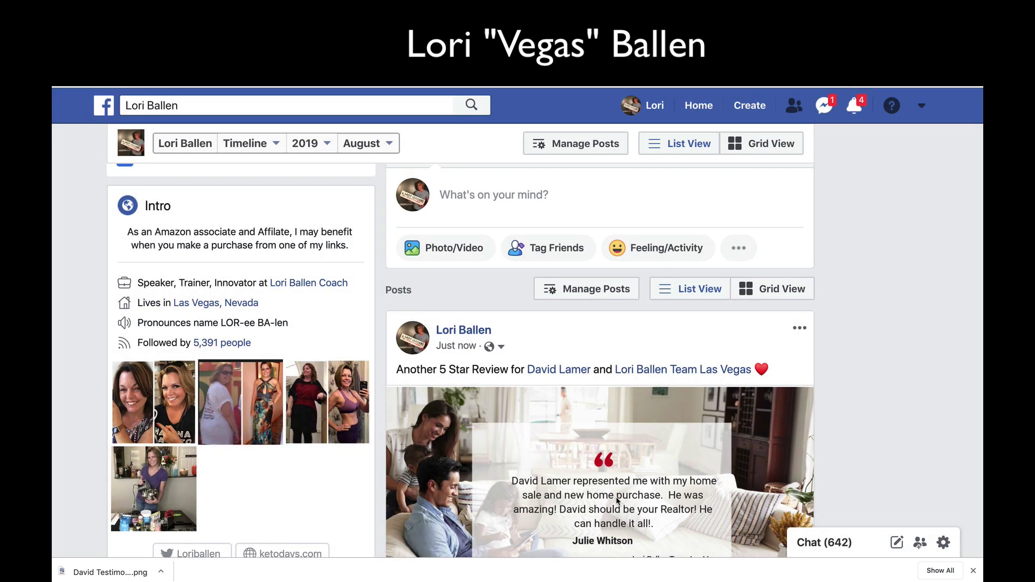
pyautogui.scroll(-3, 617, 501)
pyautogui.scroll(-3, 617, 501)
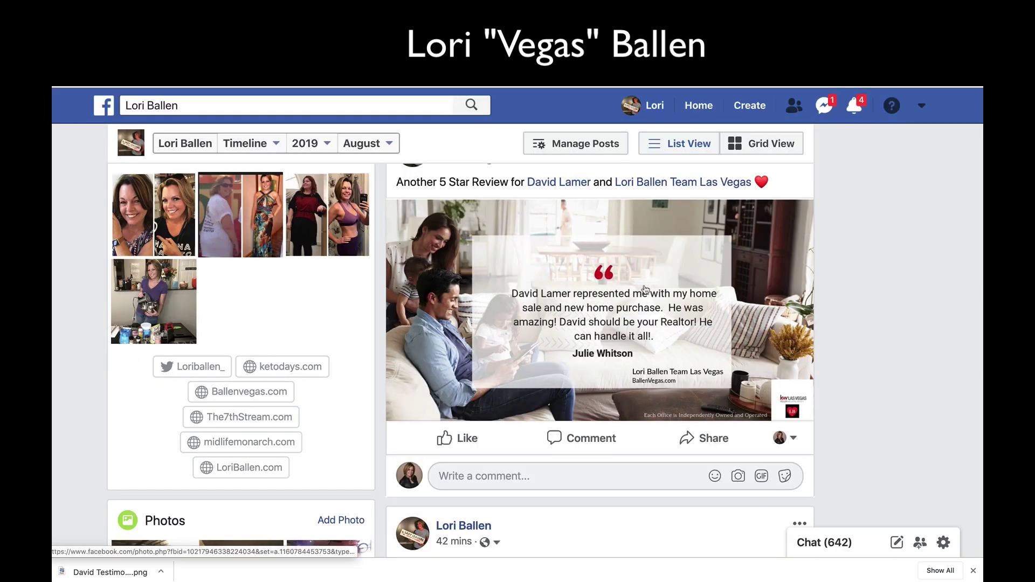
pyautogui.scroll(2, 634, 317)
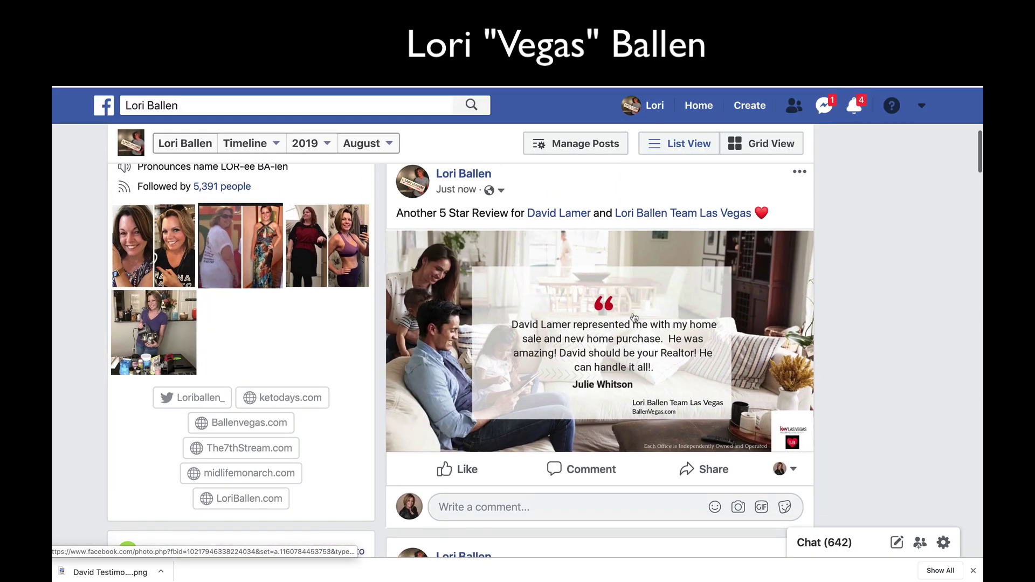